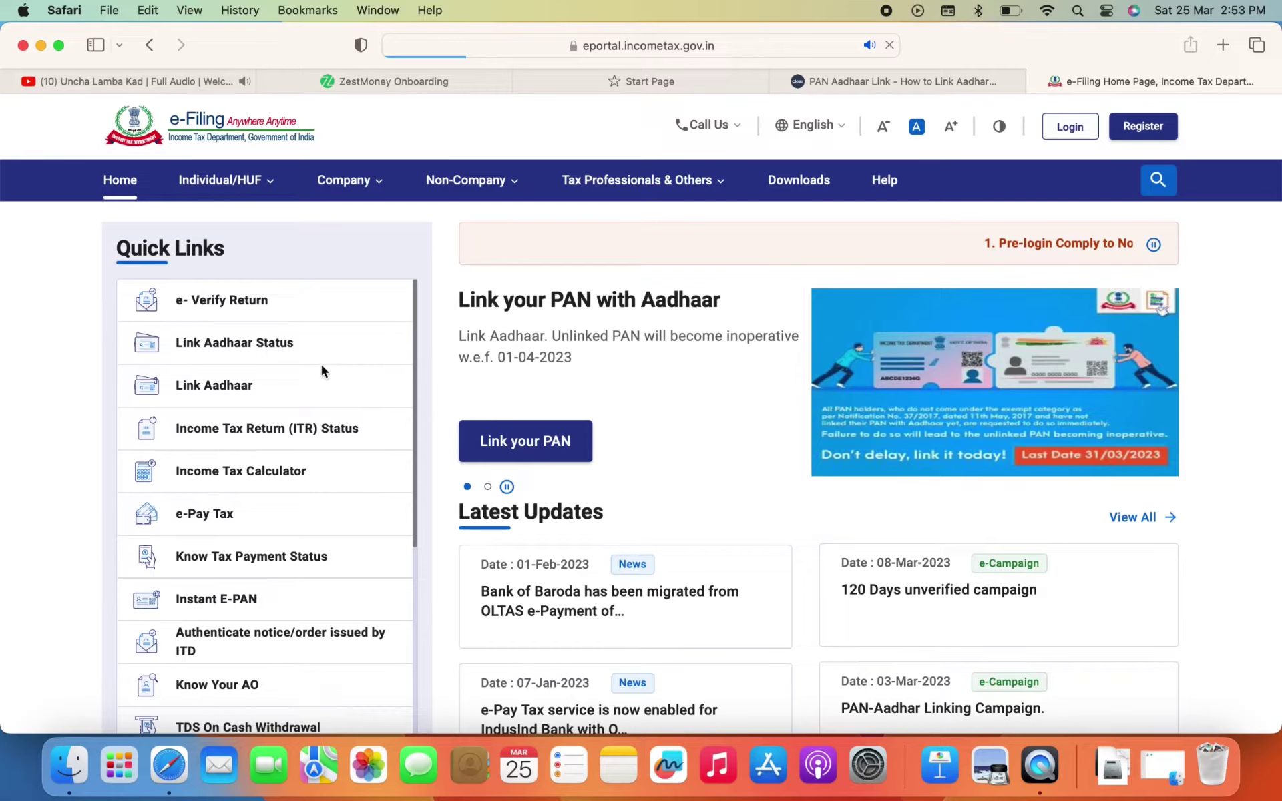
Open the Link Aadhaar Status check from Quick Links
{"action": "left_click", "coordinate": [271, 344]}
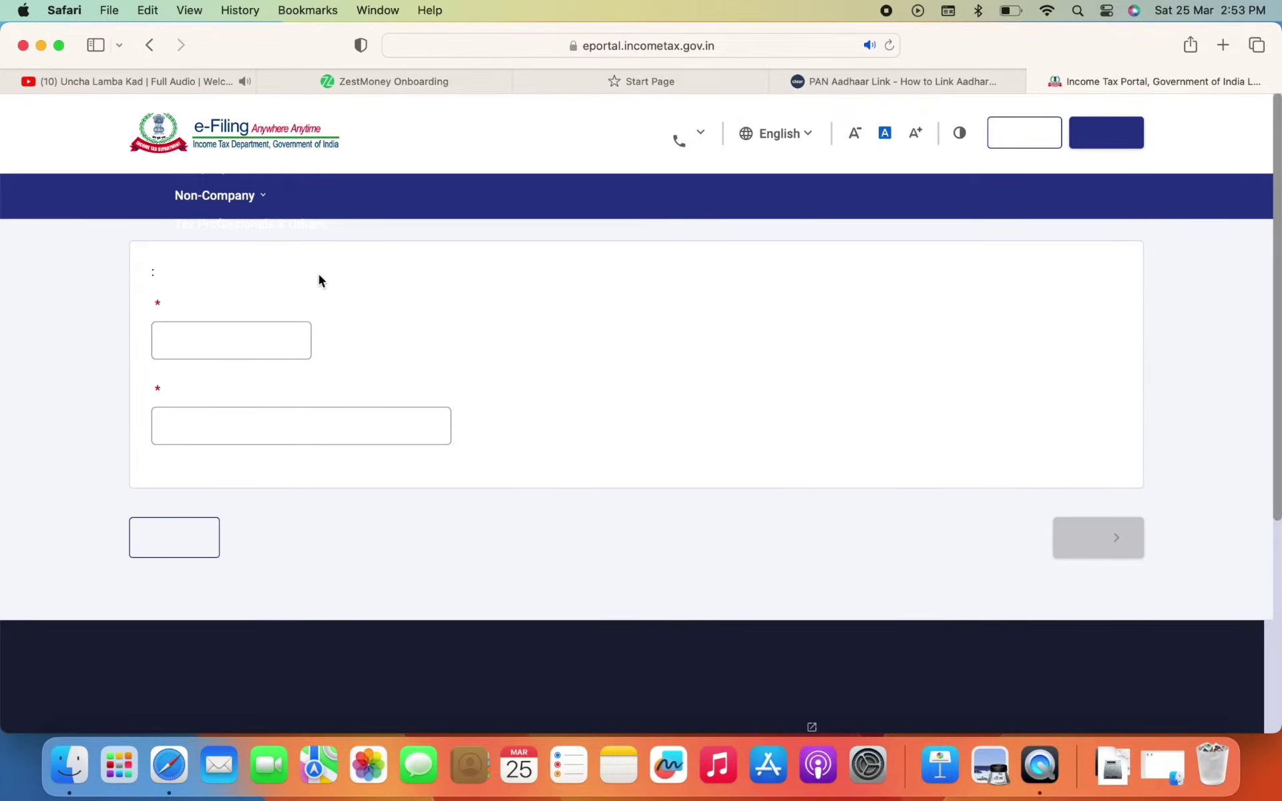
{"action": "left_click", "coordinate": [255, 335]}
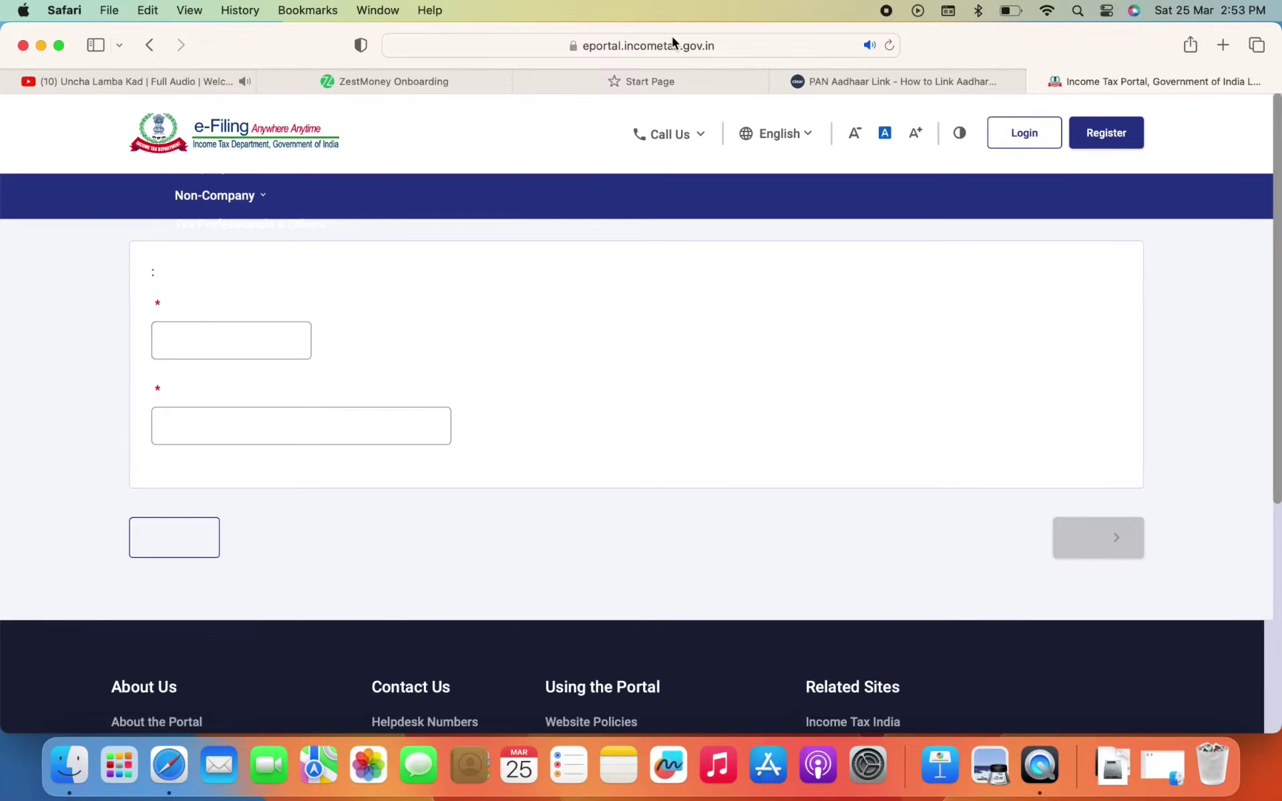
{"action": "left_click", "coordinate": [1047, 10]}
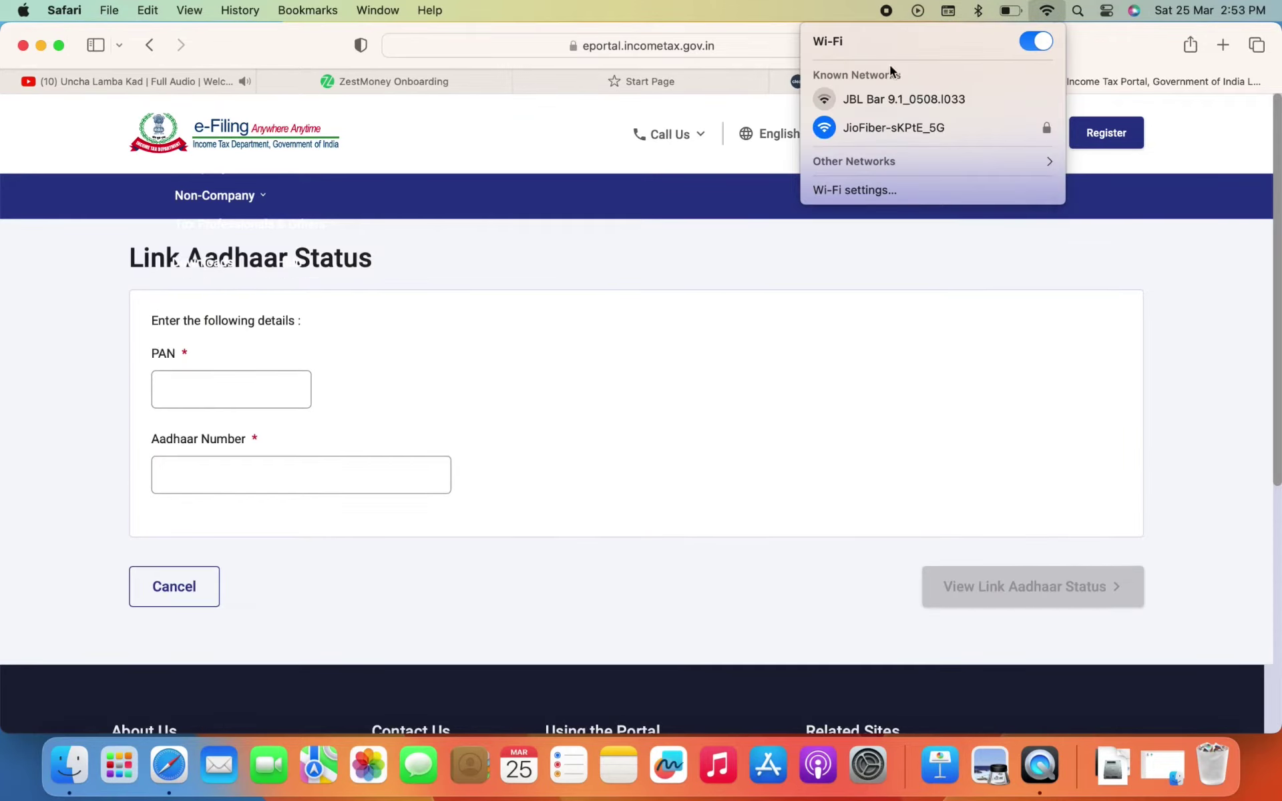
{"action": "left_click", "coordinate": [716, 255]}
Enter the PAN and Aadhaar number and view the status, which shows not linked
{"action": "left_click", "coordinate": [224, 400]}
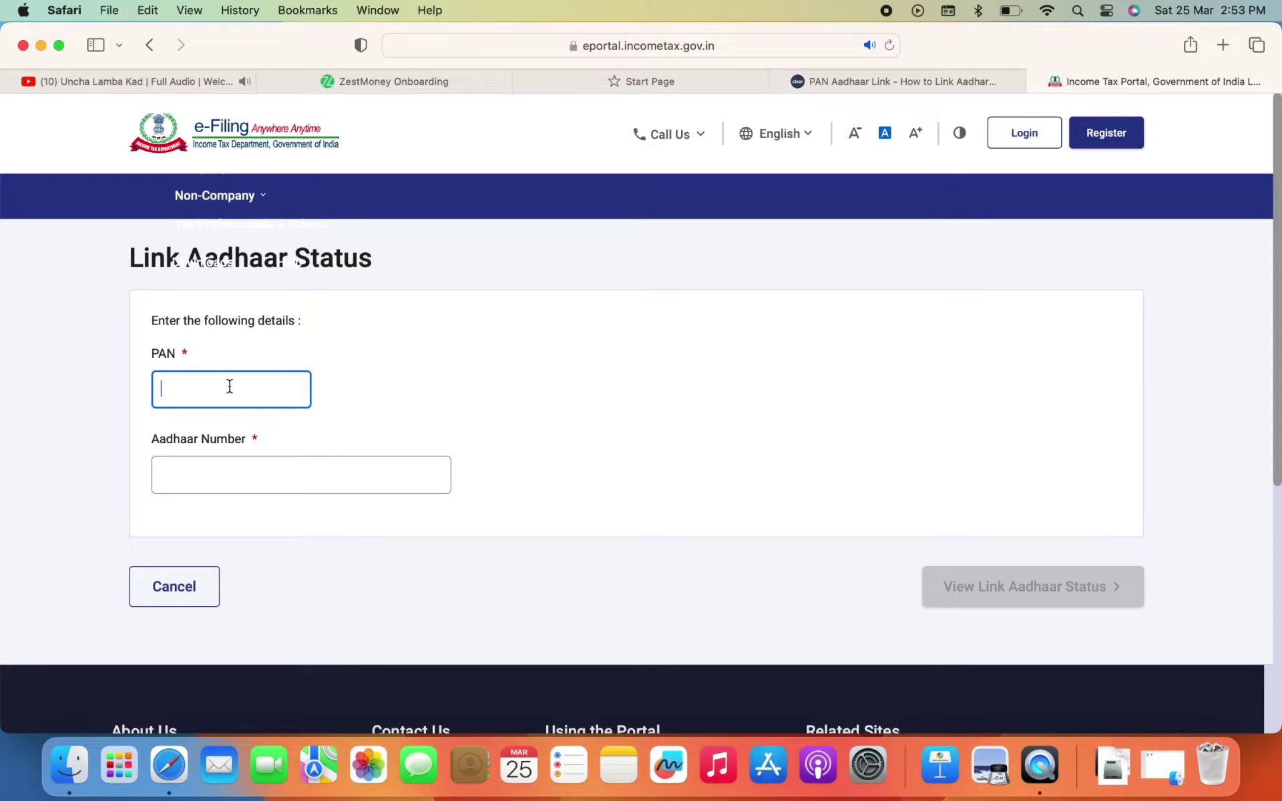
{"action": "type", "text": "DJY"}
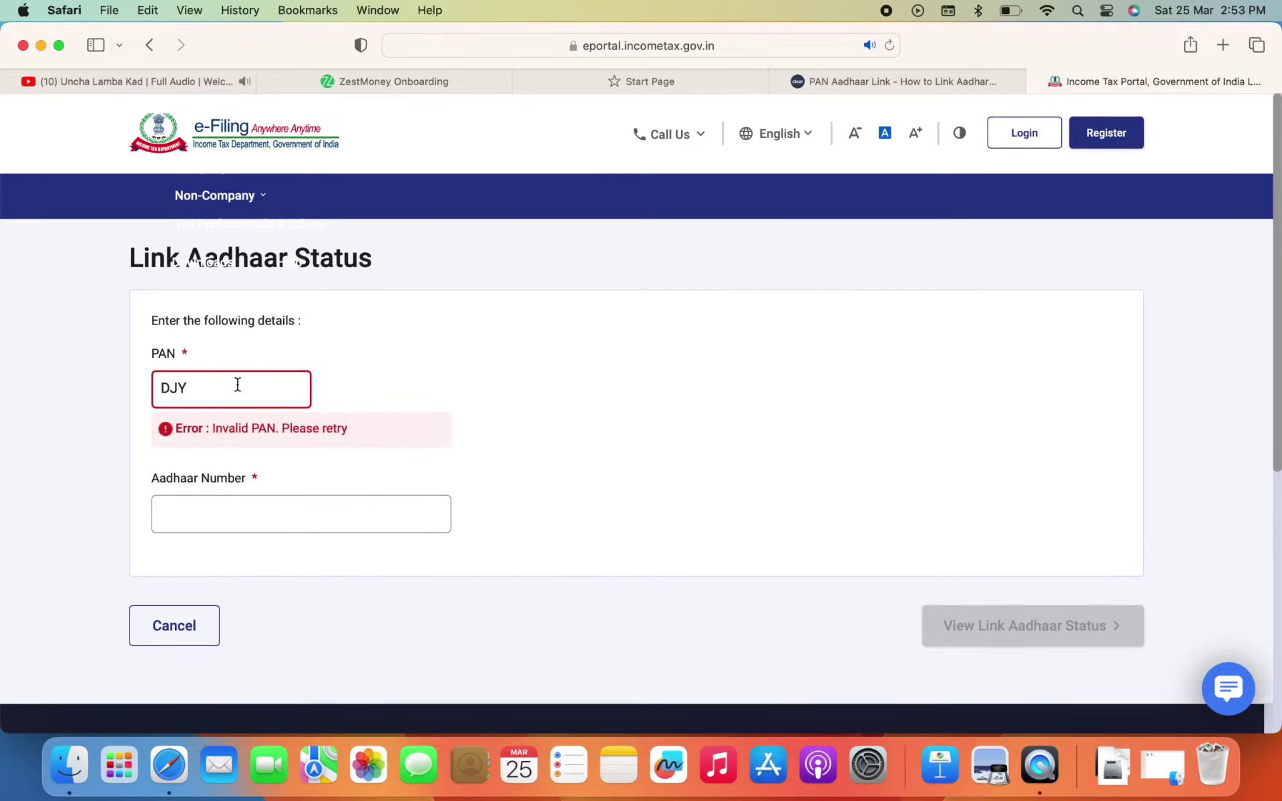
{"action": "type", "text": "P"}
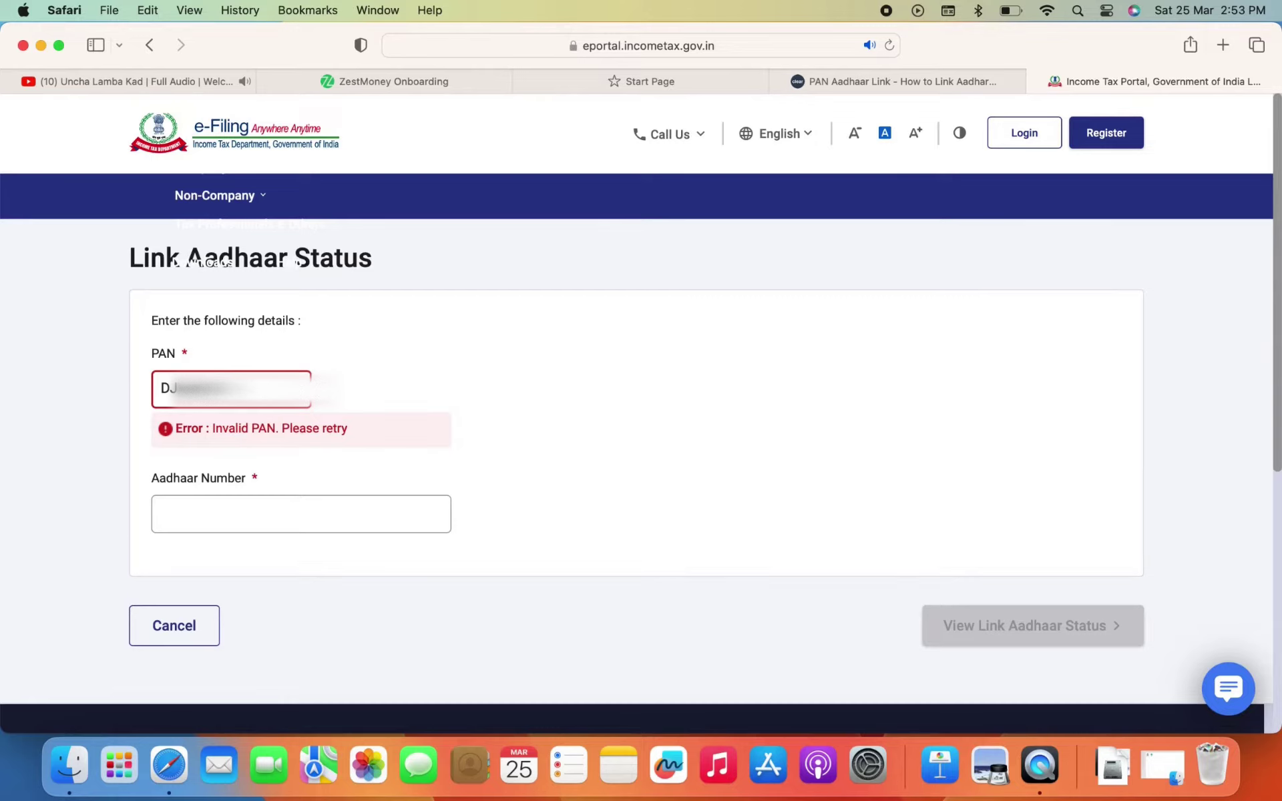
{"action": "left_click", "coordinate": [195, 462]}
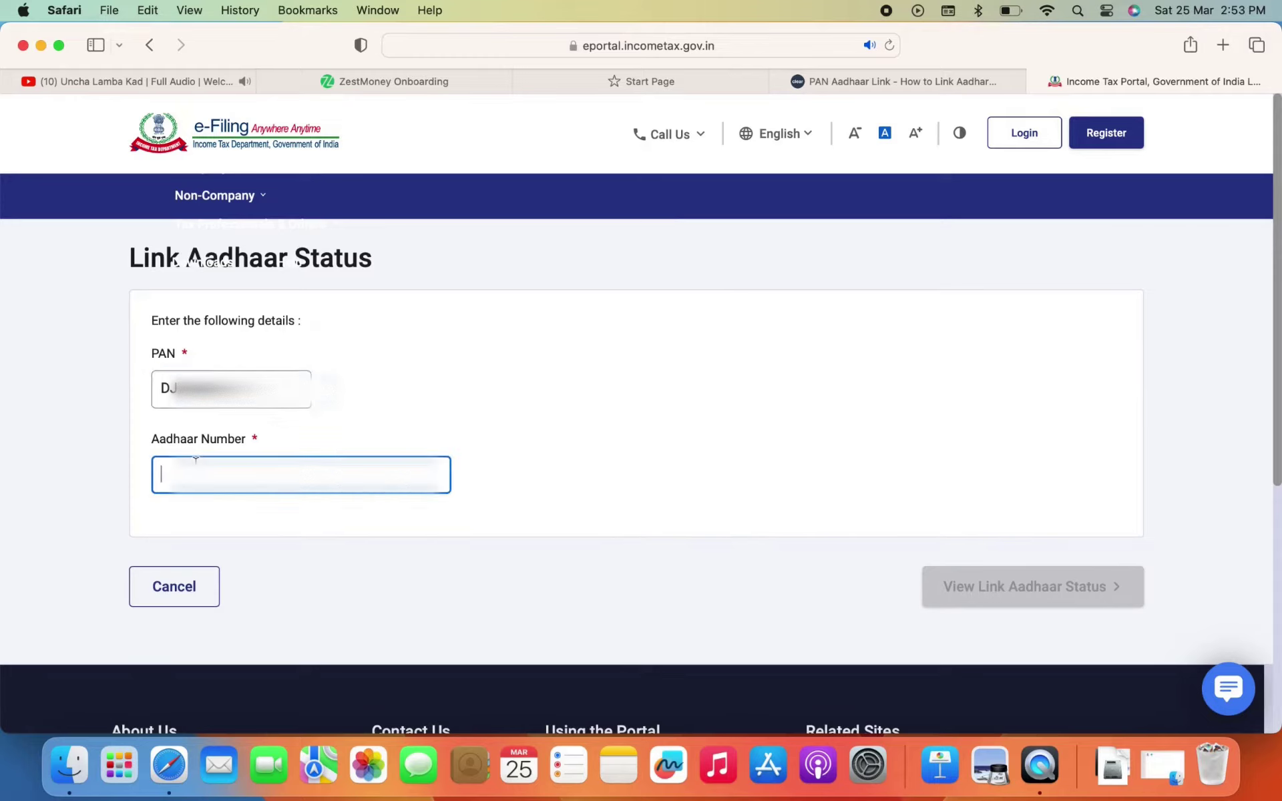
{"action": "type", "text": "48"}
{"action": "type", "text": "1"}
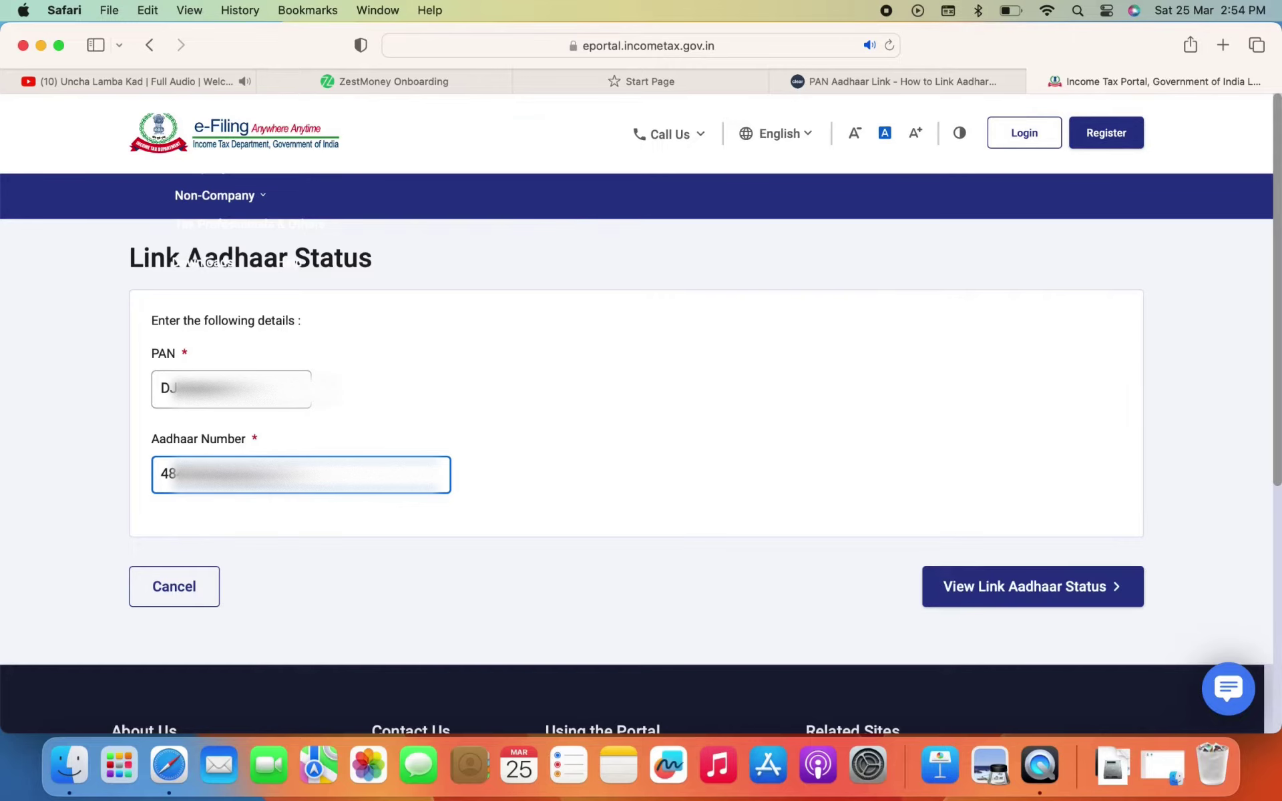
{"action": "left_click", "coordinate": [1053, 592]}
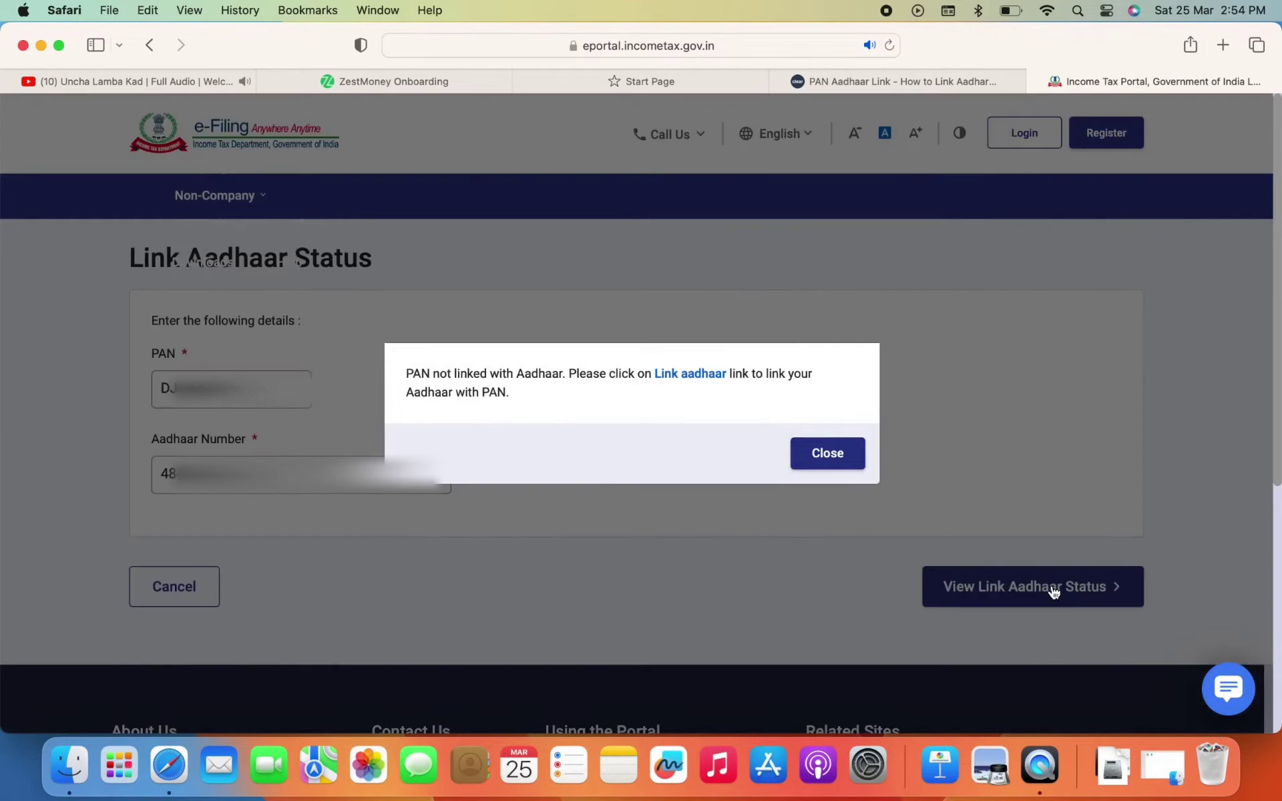
Open the Link Aadhaar form and enter the PAN and Aadhaar number
{"action": "left_click", "coordinate": [705, 374]}
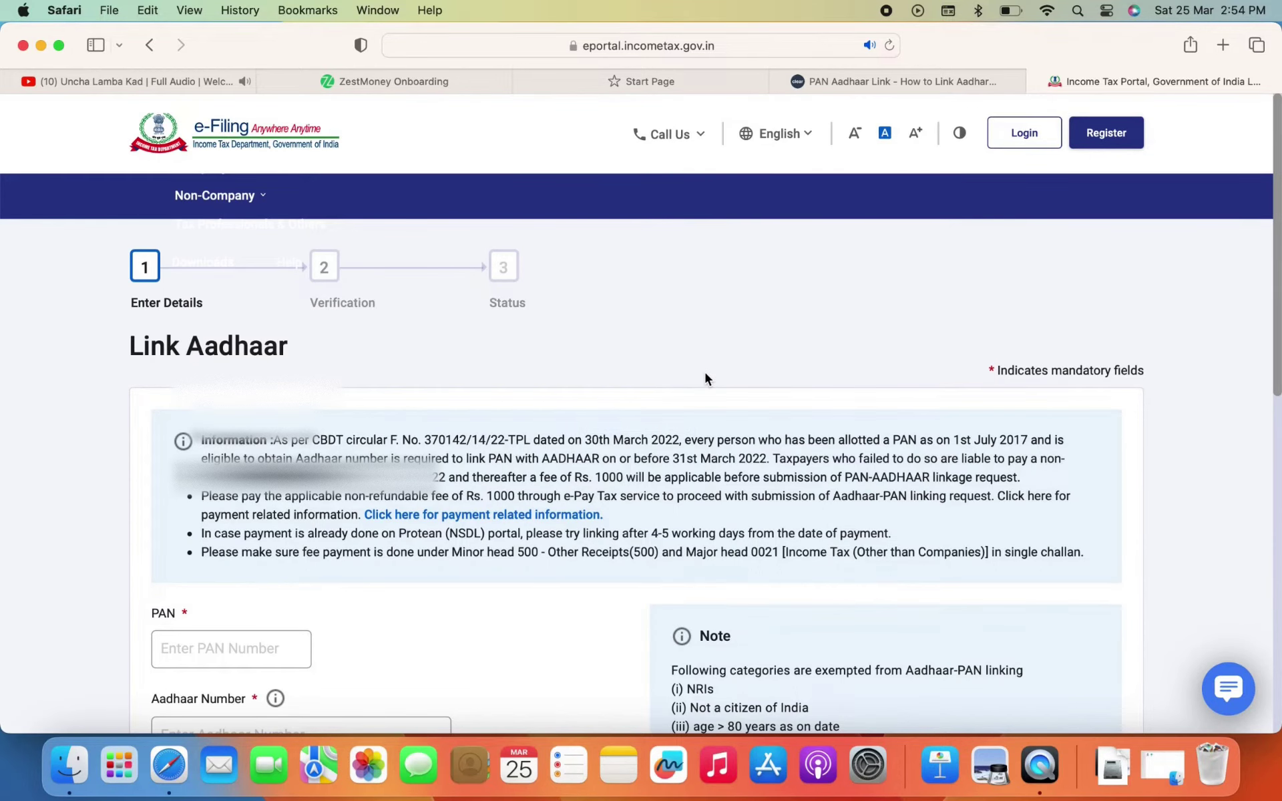
{"action": "scroll", "coordinate": [705, 378], "scroll_direction": "down", "scroll_amount": 5}
{"action": "left_click", "coordinate": [308, 399]}
{"action": "type", "text": "DJ"}
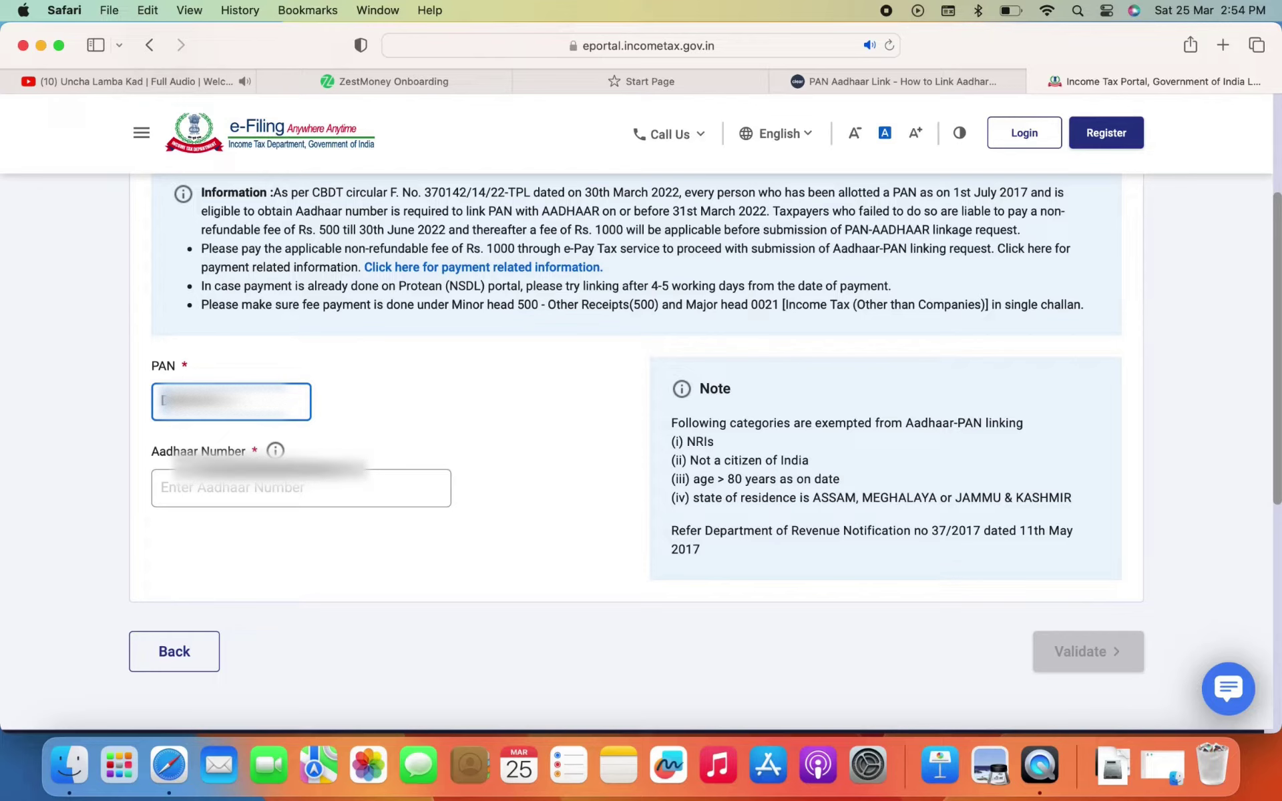
{"action": "left_click", "coordinate": [300, 488]}
{"action": "type", "text": "4"}
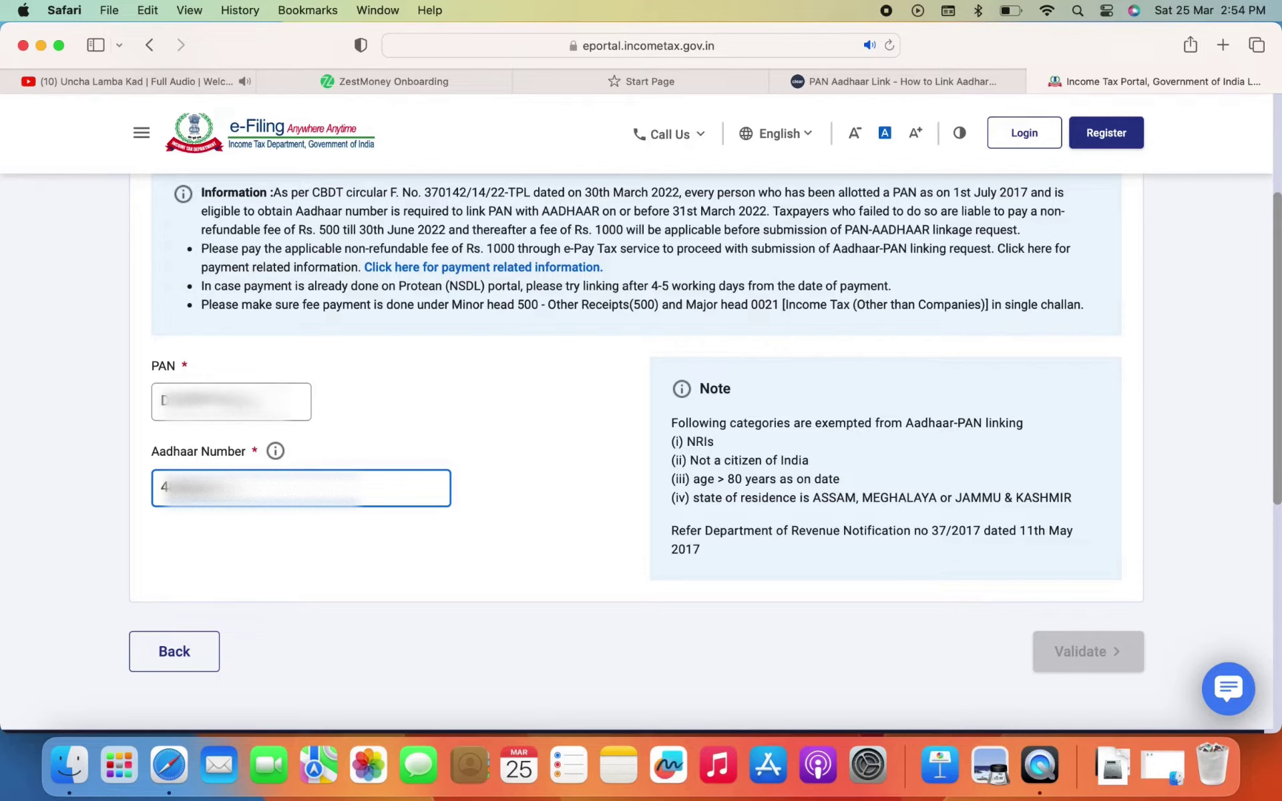
{"action": "type", "text": "1234"}
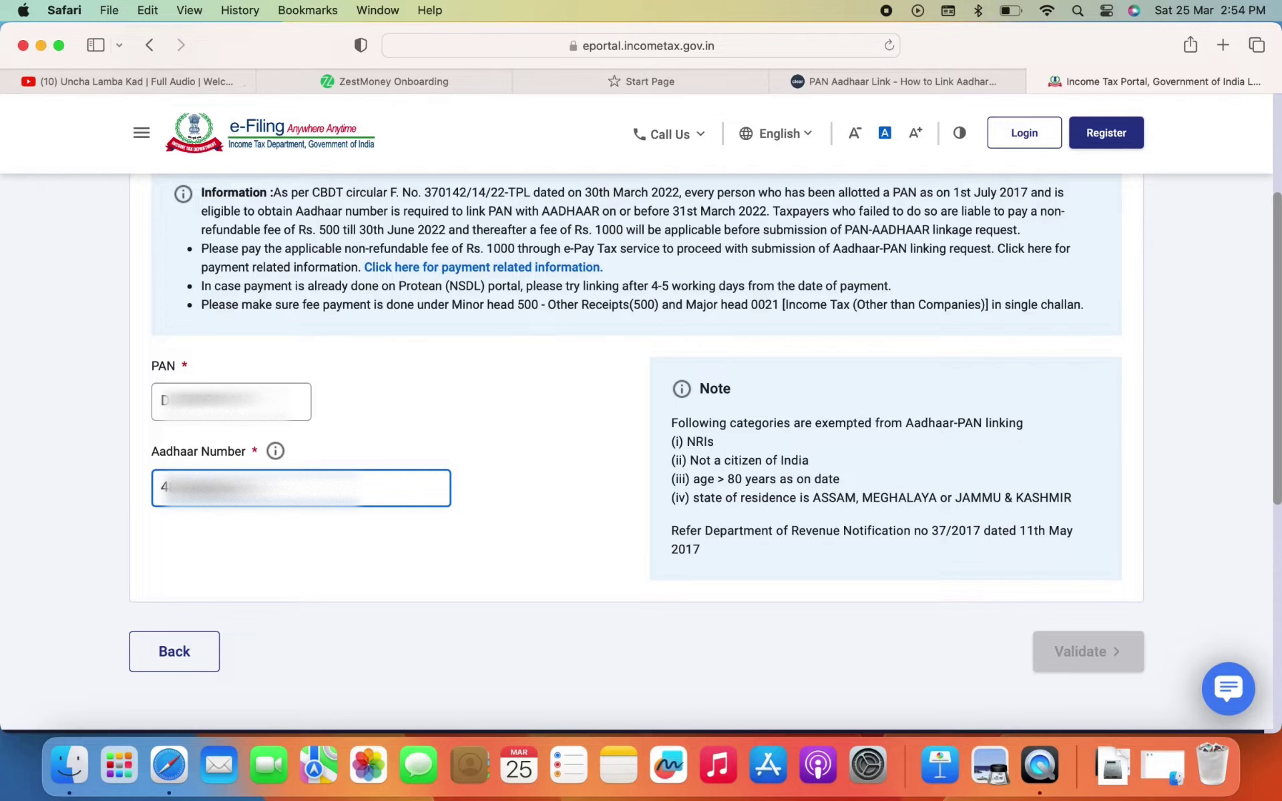
Validate the details and continue to pay the linking fee through e-Pay Tax
{"action": "left_click", "coordinate": [1056, 653]}
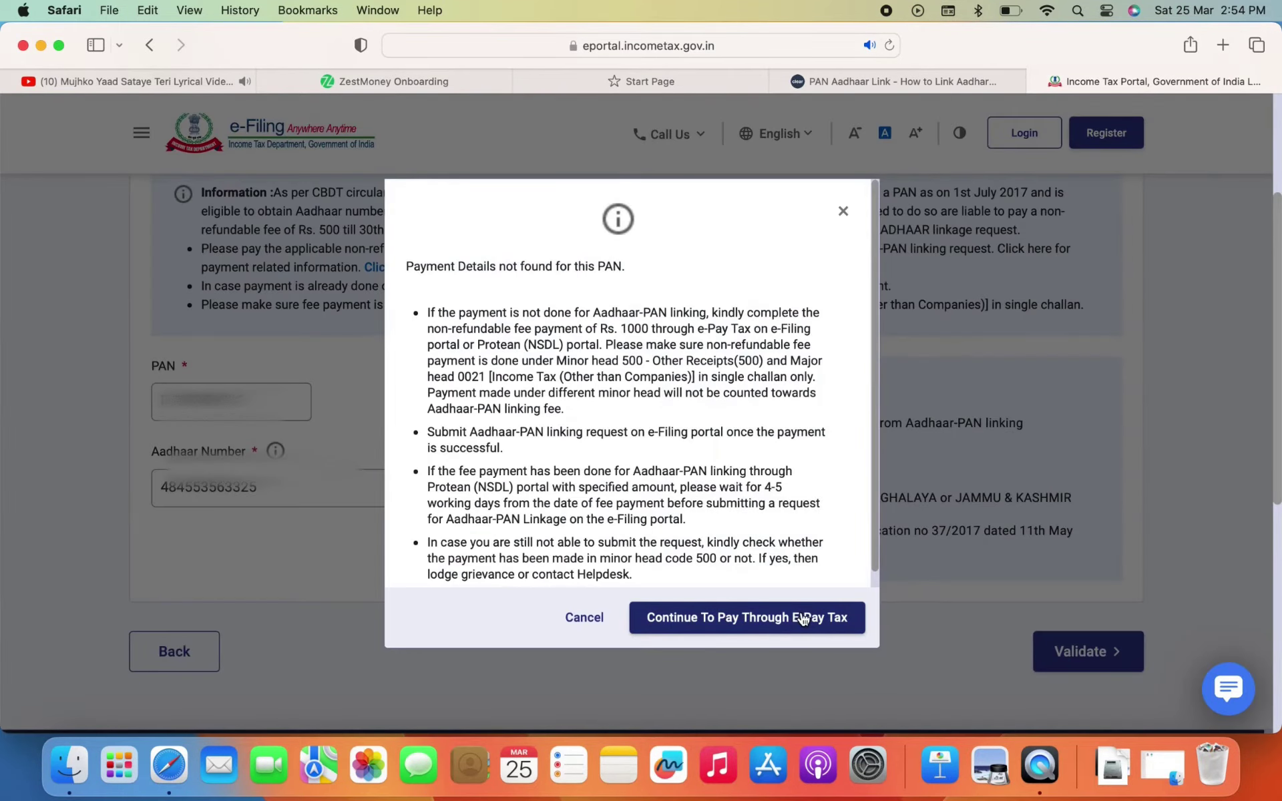
{"action": "left_click", "coordinate": [801, 614]}
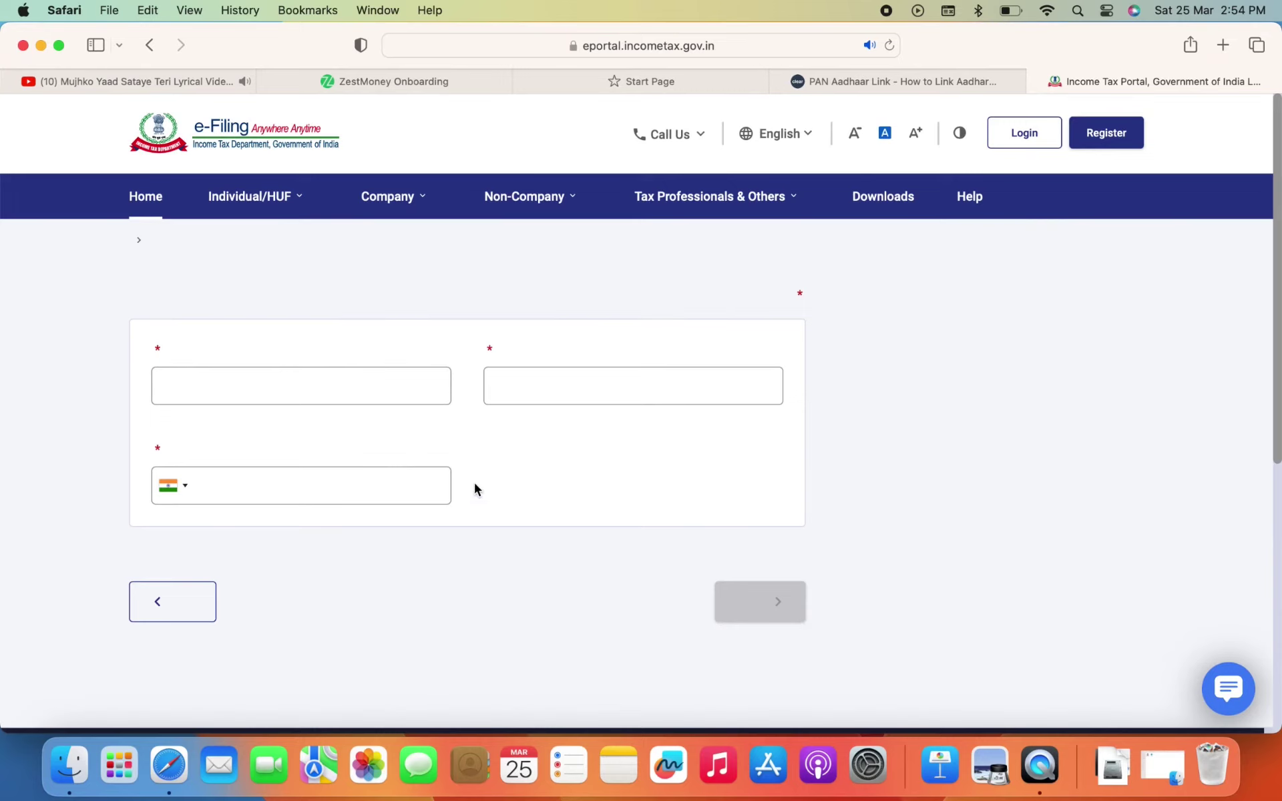
{"action": "left_click", "coordinate": [314, 460]}
Enter the PAN in the PAN/TAN and Confirm PAN fields
{"action": "key", "text": "super+v"}
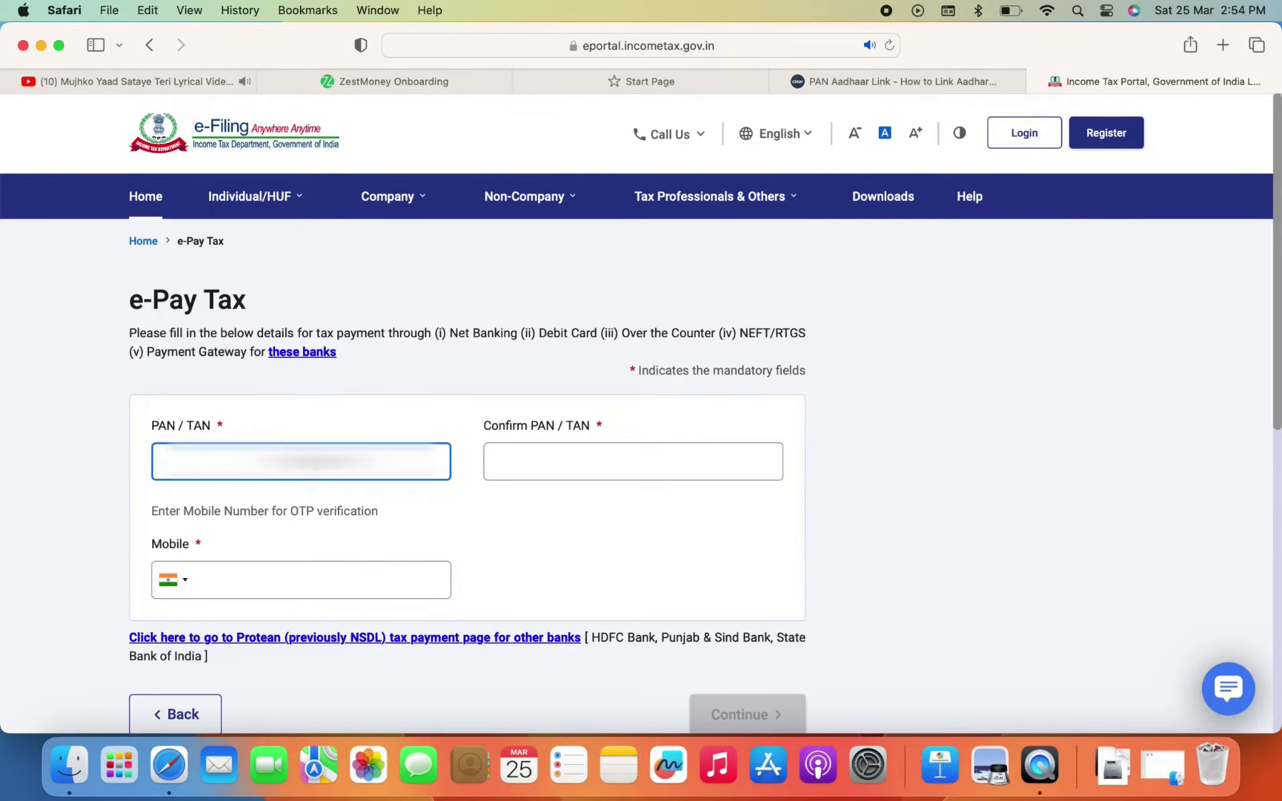
{"action": "type", "text": "••"}
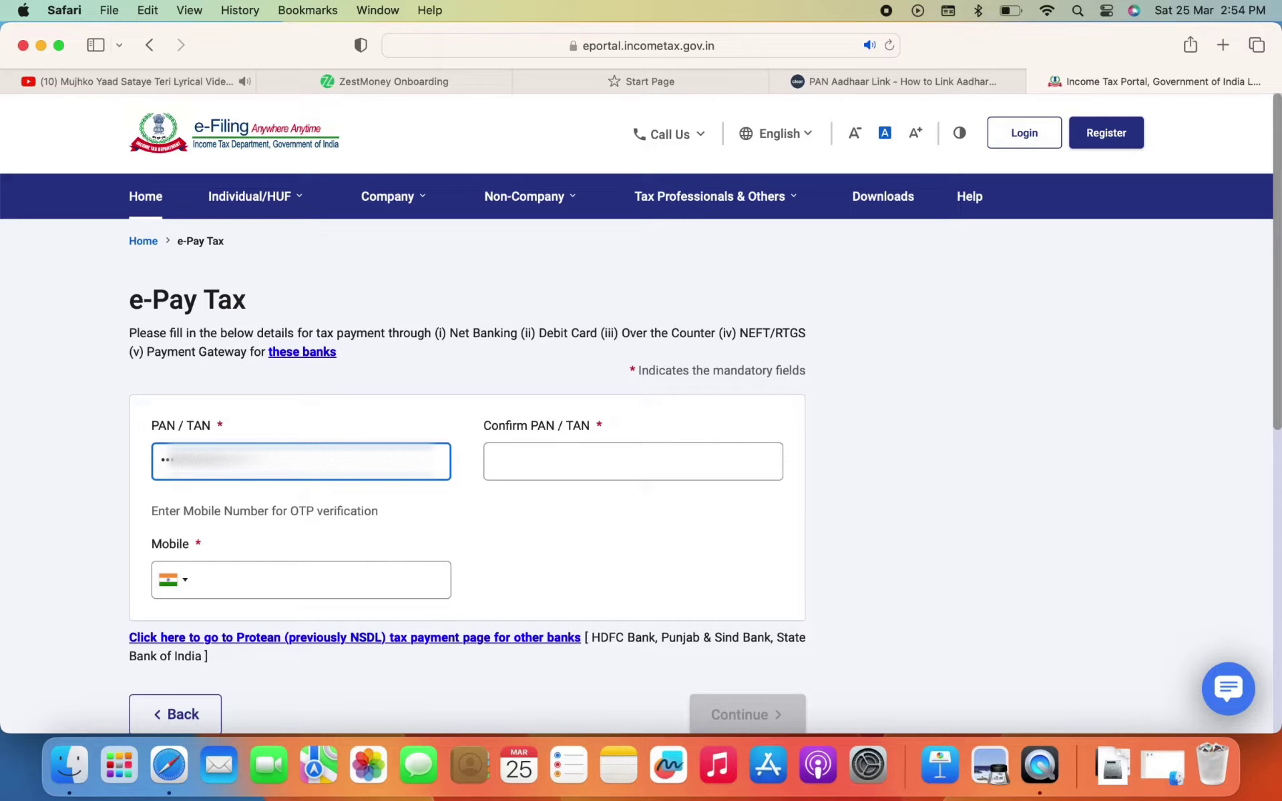
{"action": "left_click", "coordinate": [544, 463]}
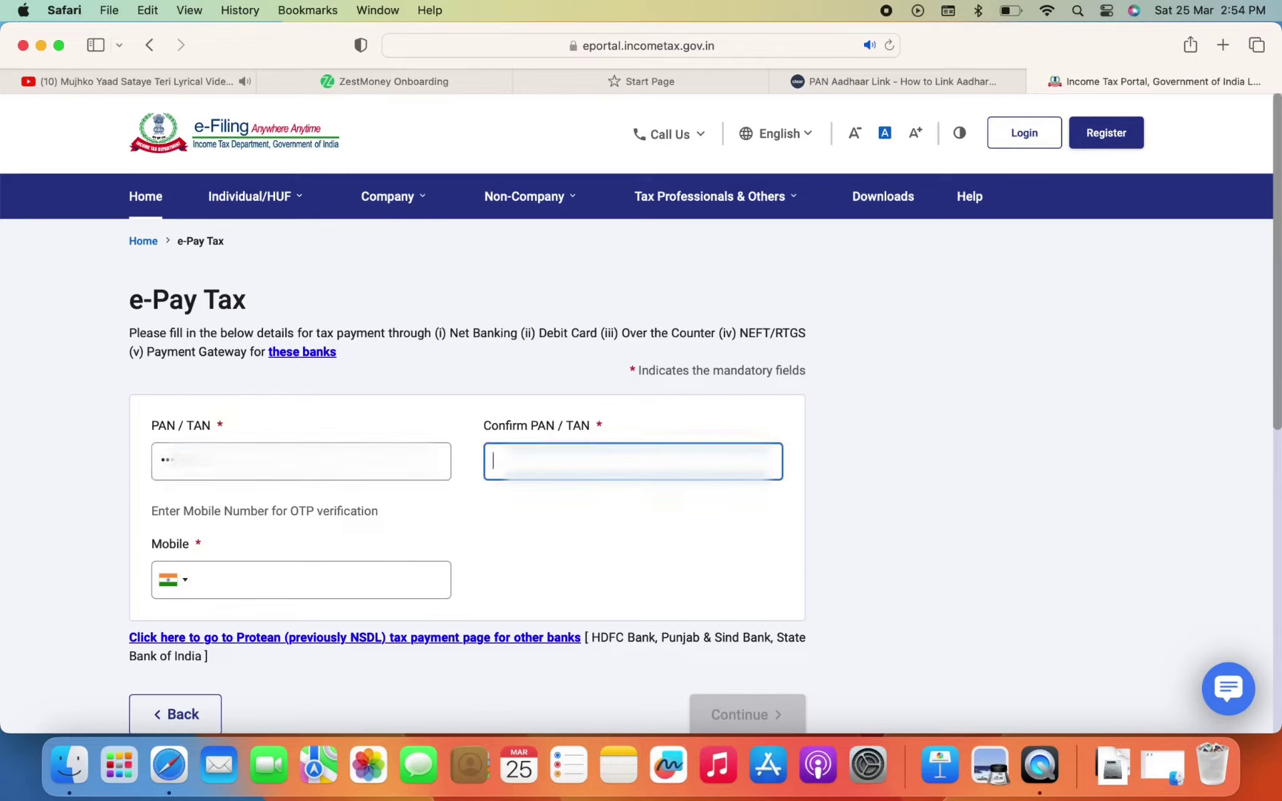
{"action": "type", "text": "DJ"}
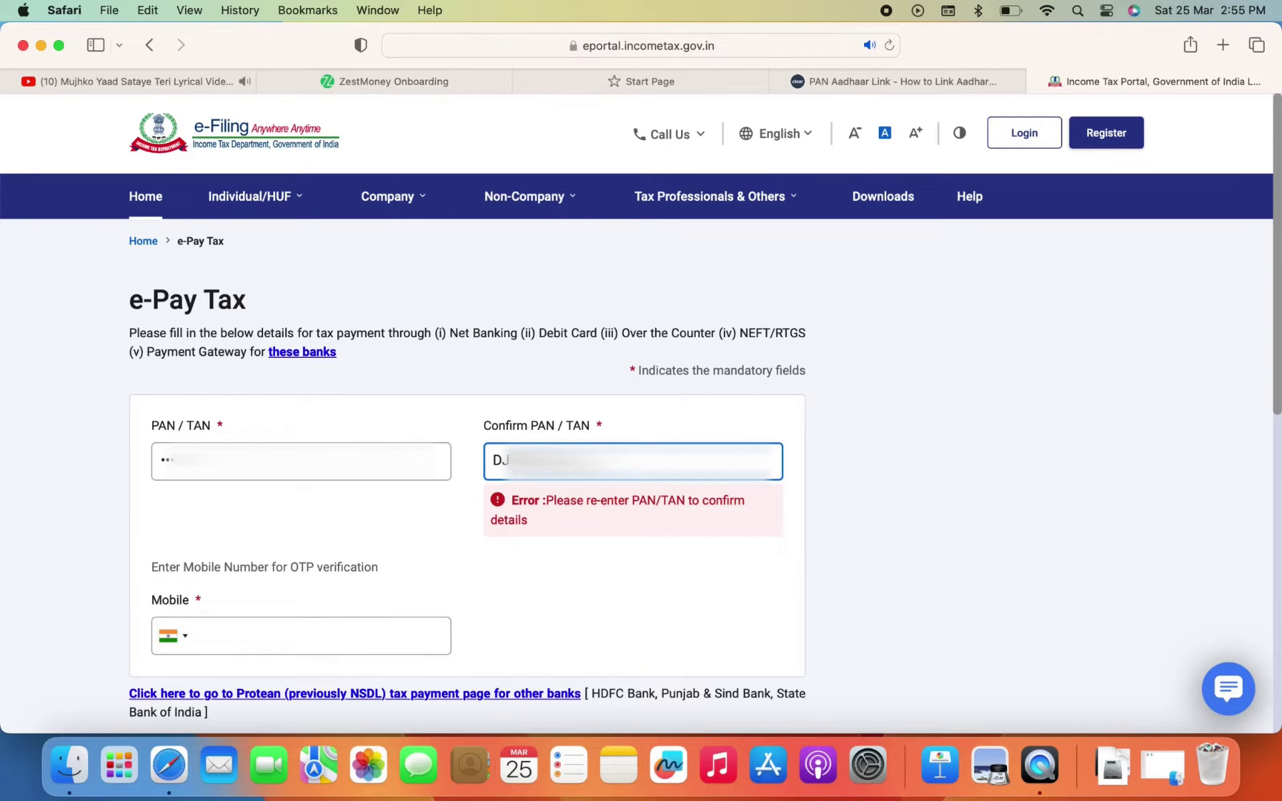
Enter the mobile number, request the OTP, and verify with the six-digit code
{"action": "left_click", "coordinate": [396, 573]}
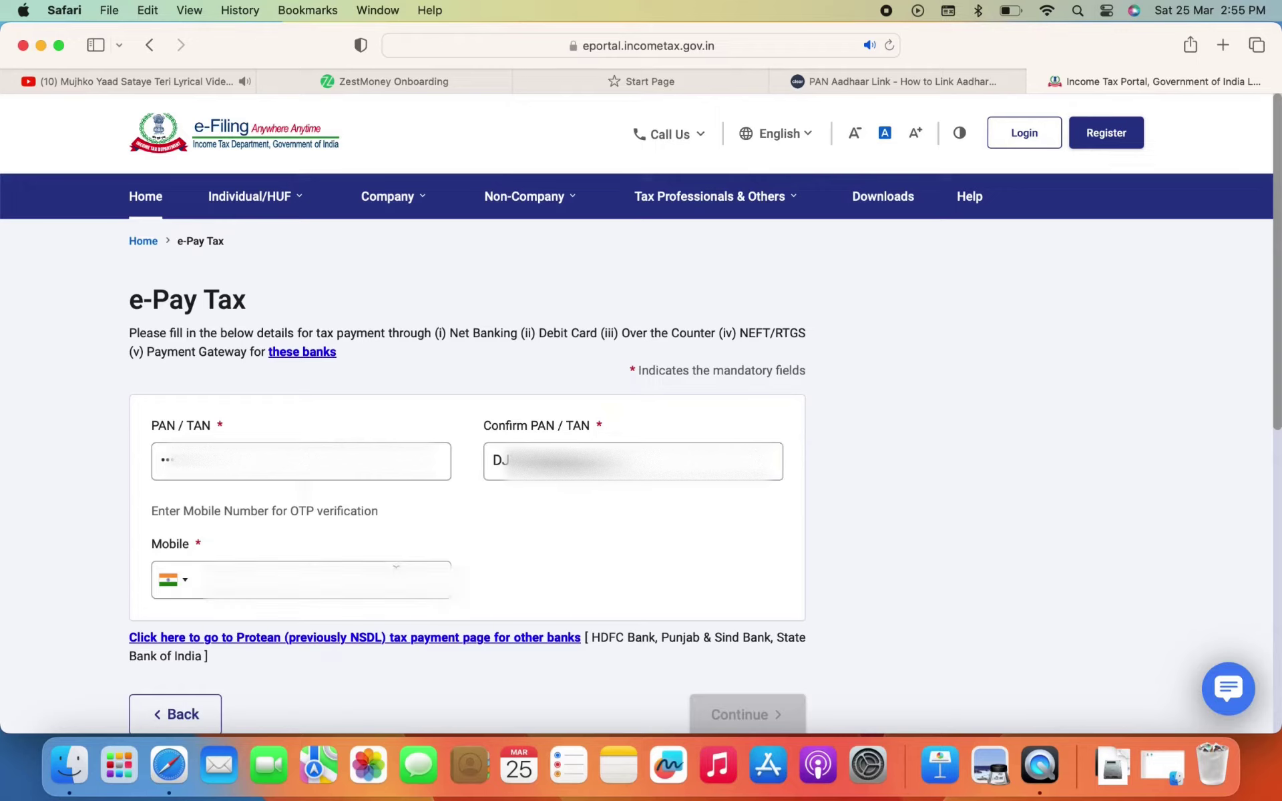
{"action": "type", "text": "7"}
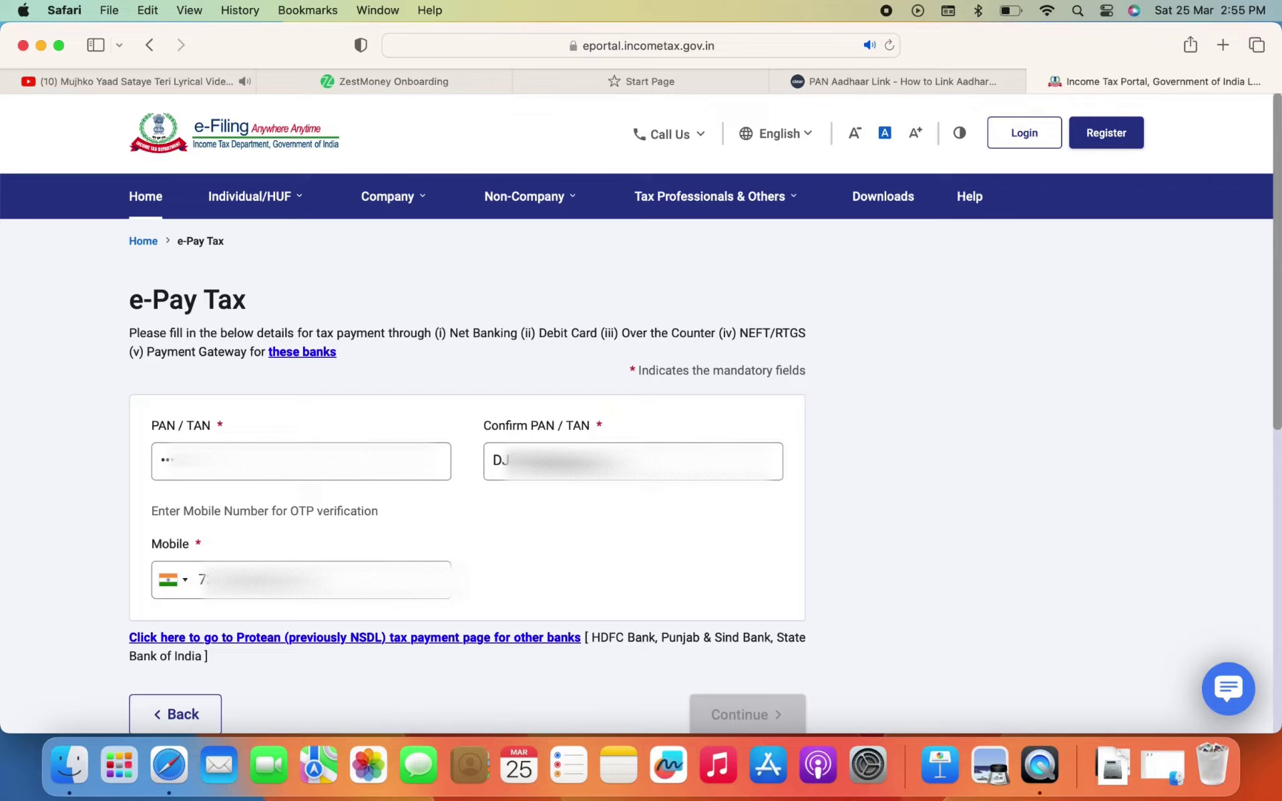
{"action": "type", "text": "0"}
{"action": "left_click", "coordinate": [757, 713]}
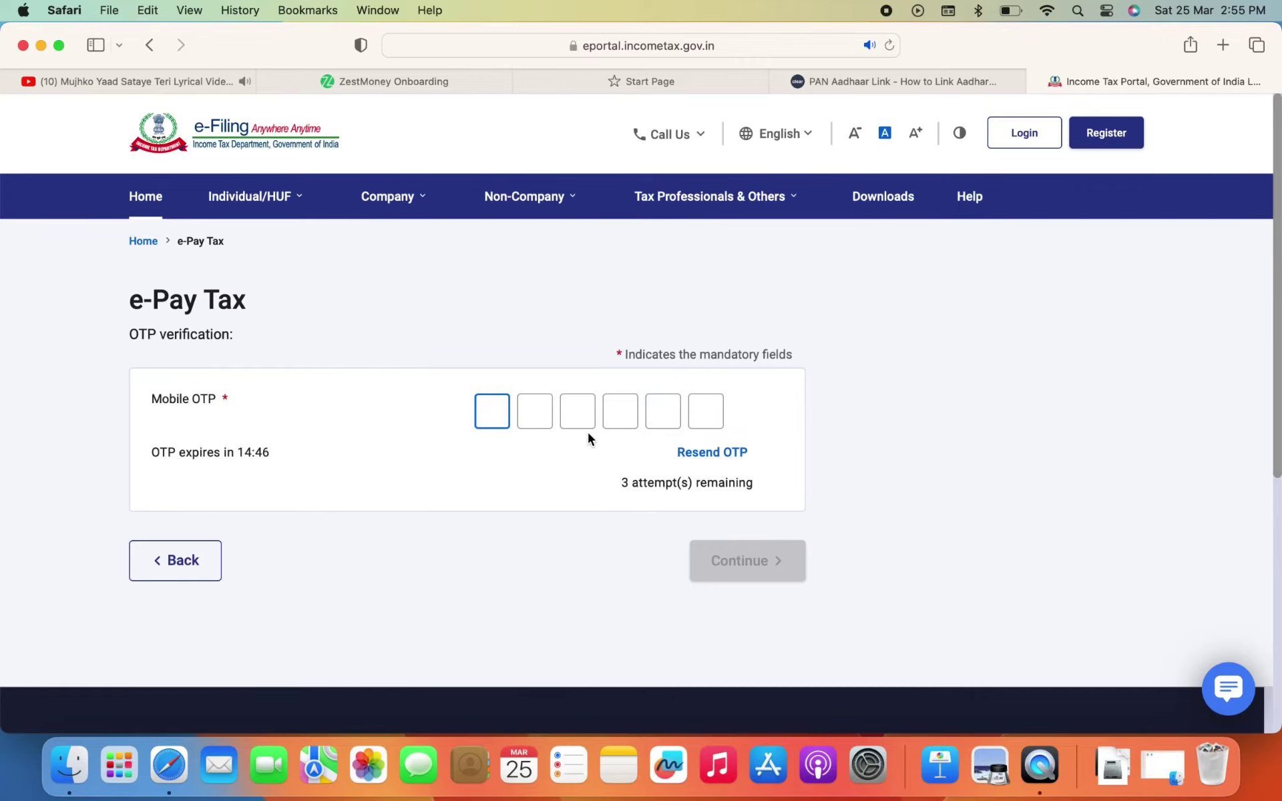
{"action": "type", "text": "12345"}
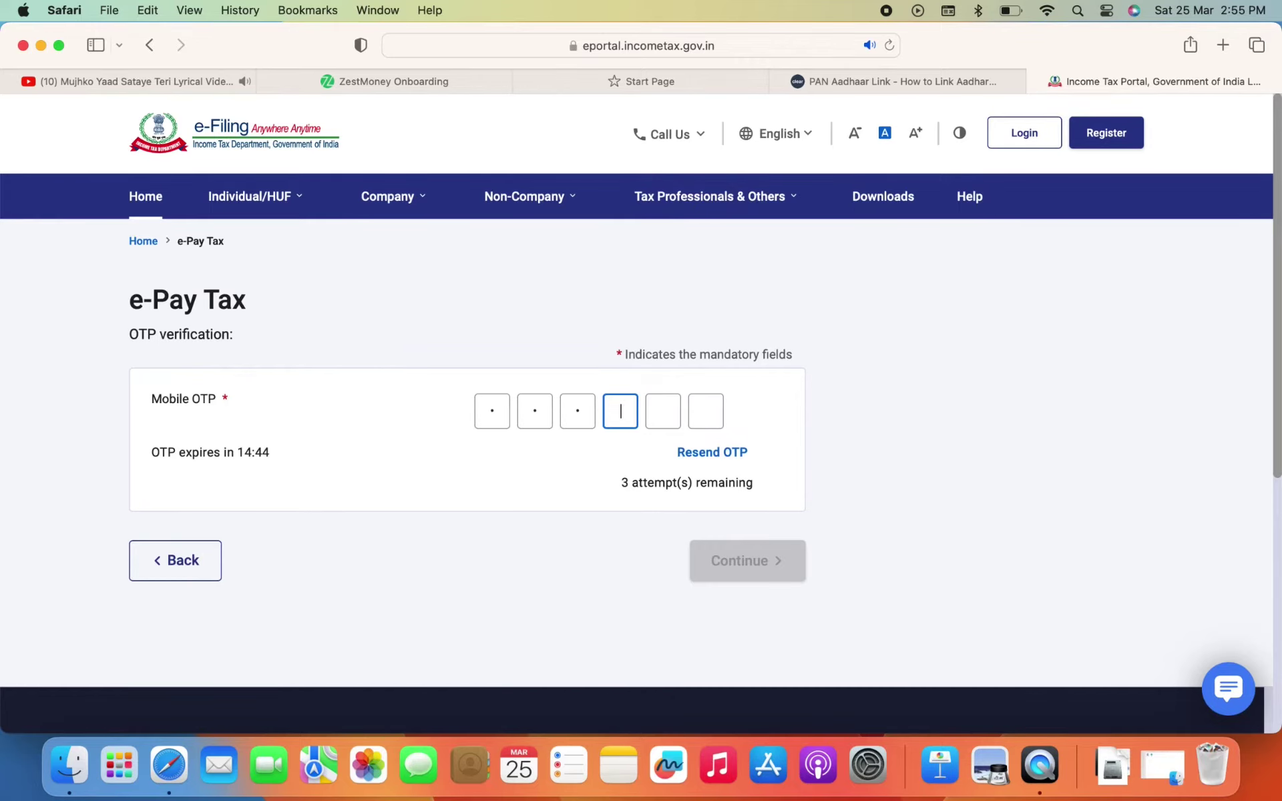
{"action": "type", "text": "6"}
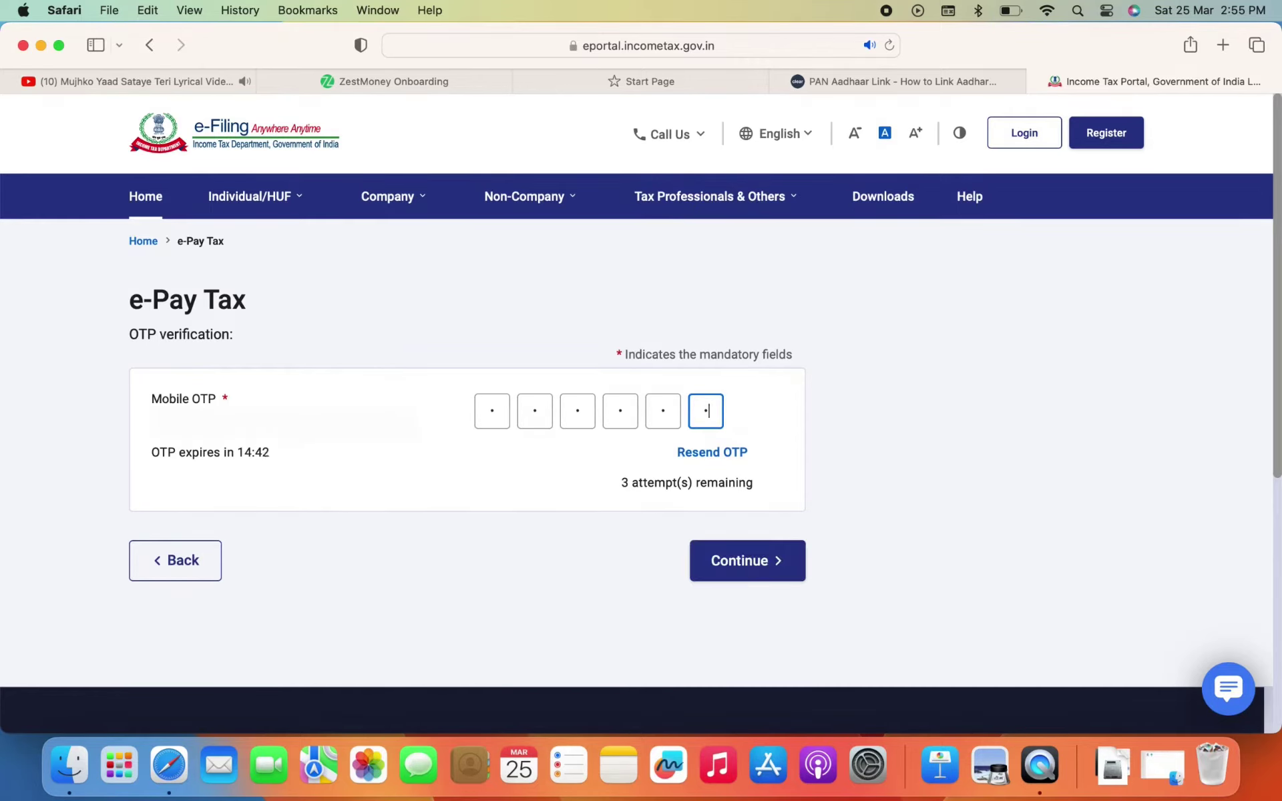
{"action": "left_click", "coordinate": [742, 564]}
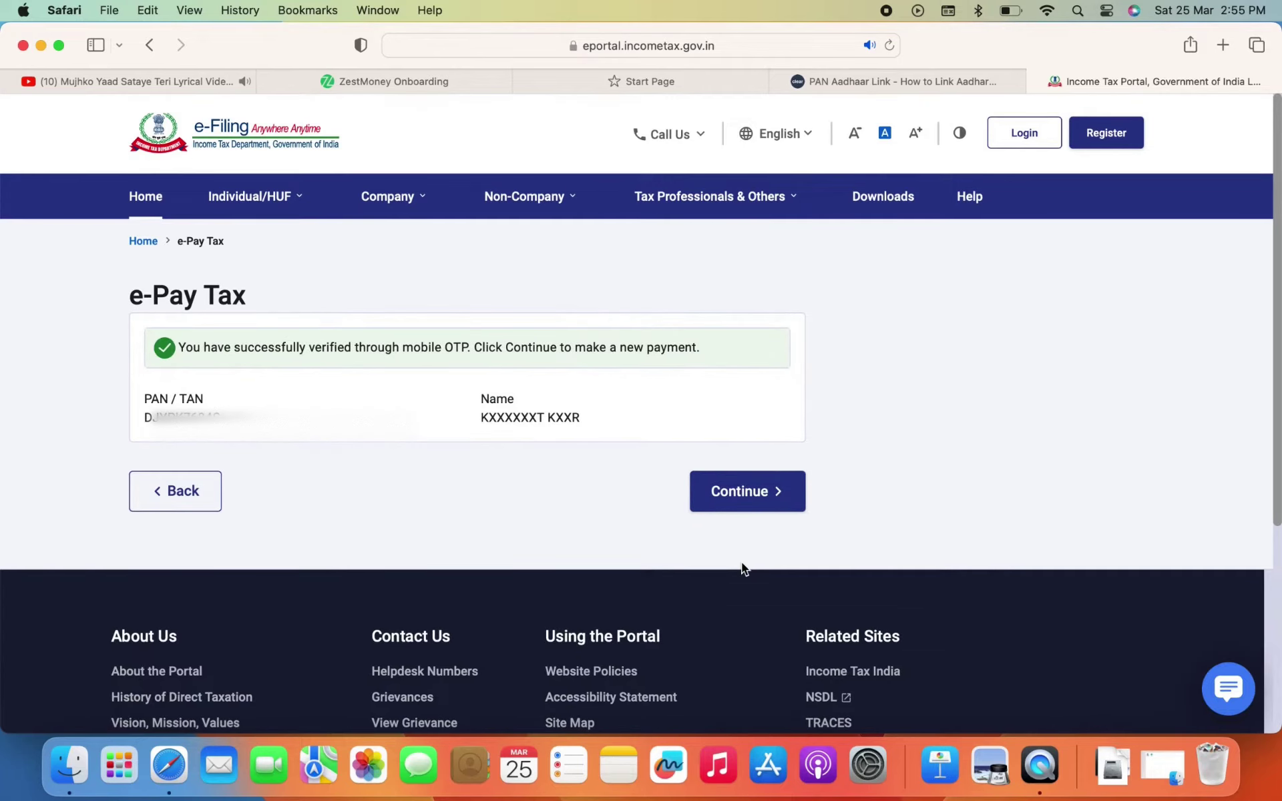
Start a new Income Tax payment for AY 2023-24 with type Other Receipts (500)
{"action": "left_click", "coordinate": [767, 492]}
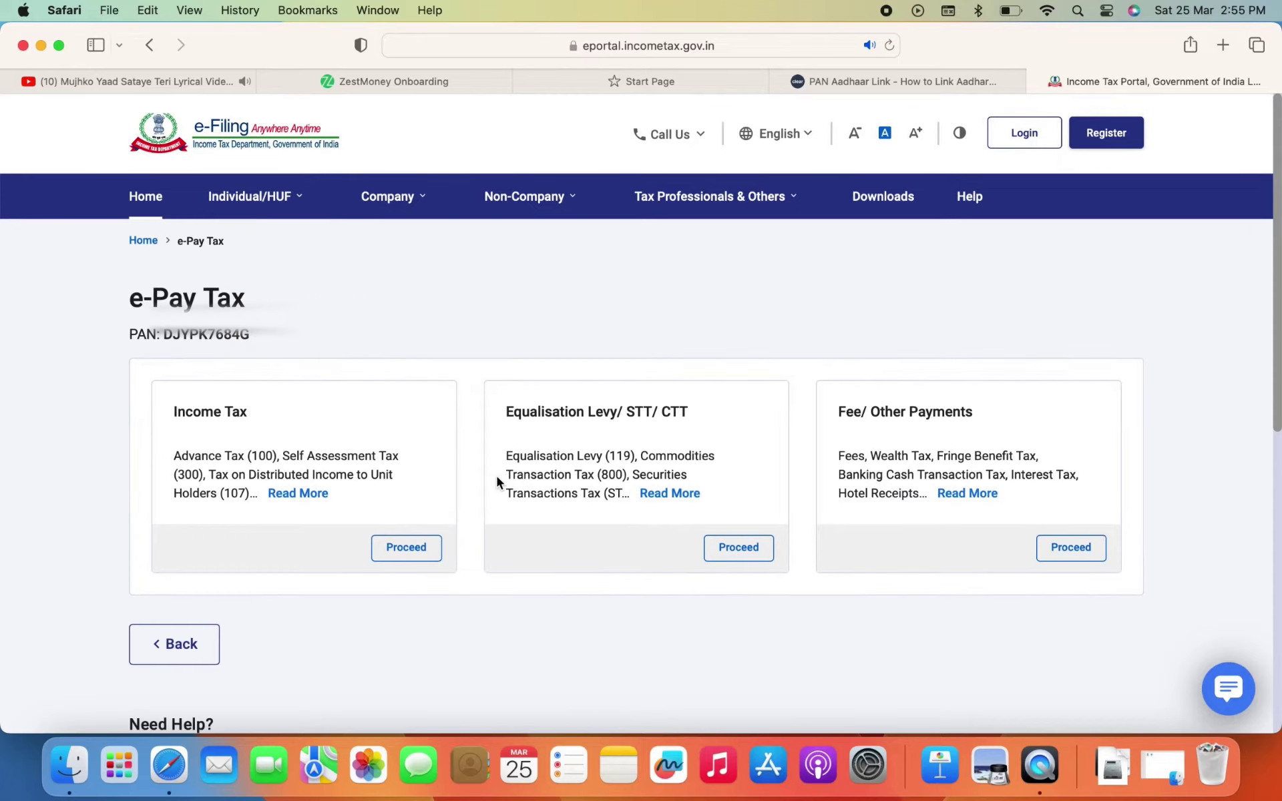
{"action": "left_click", "coordinate": [396, 543]}
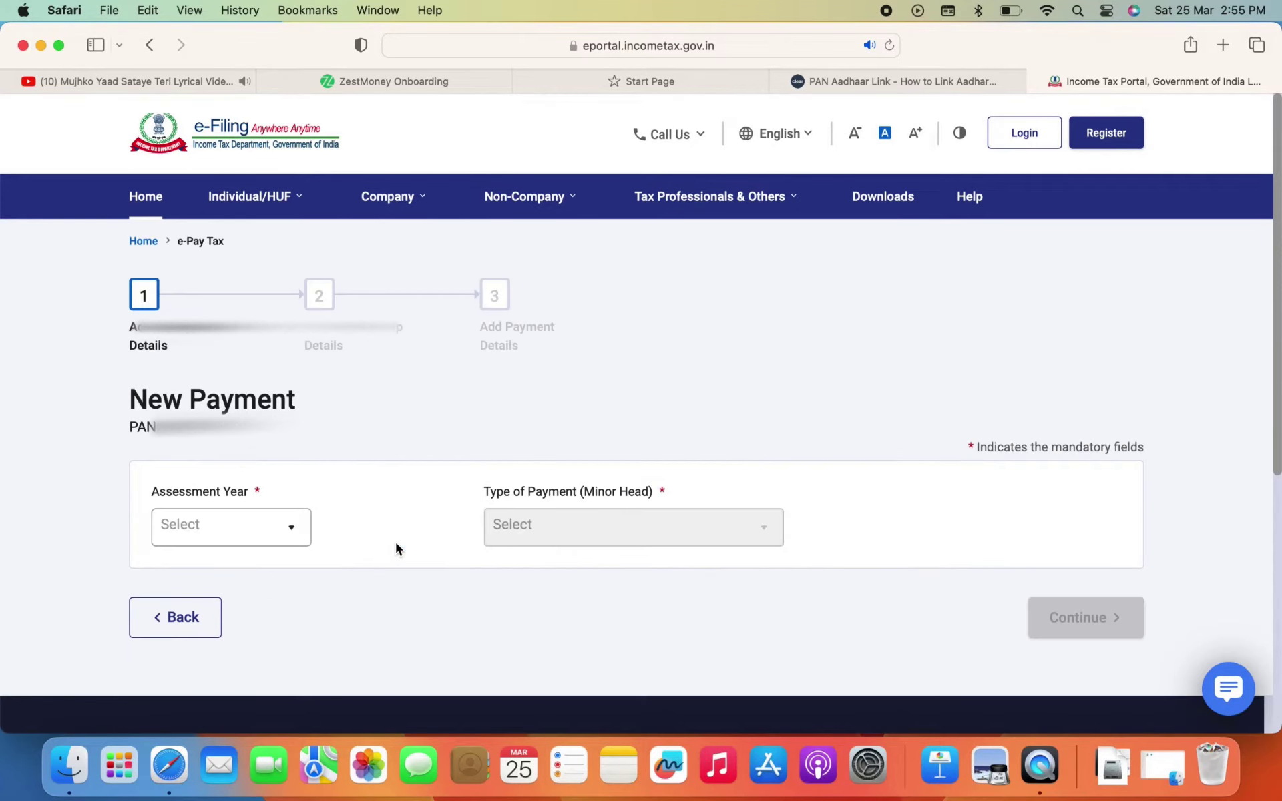
{"action": "left_click", "coordinate": [266, 528]}
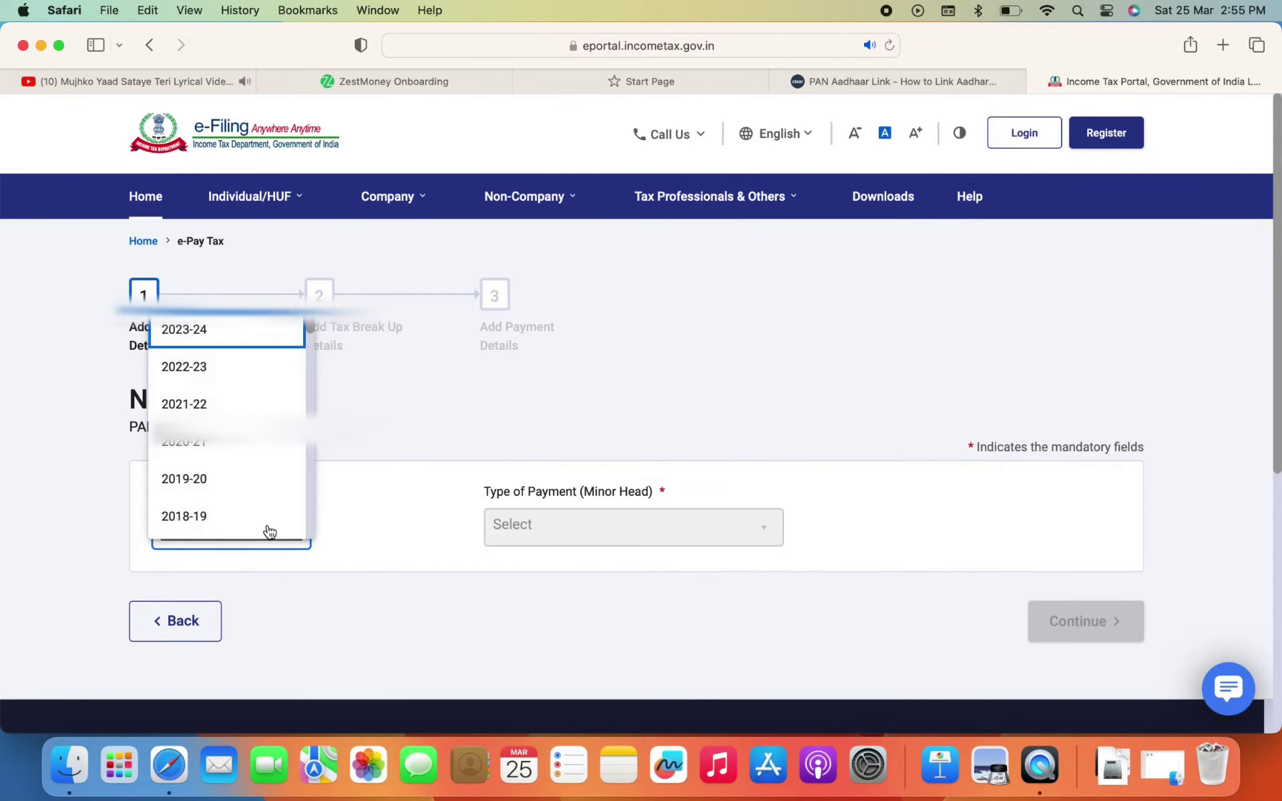
{"action": "left_click", "coordinate": [261, 334]}
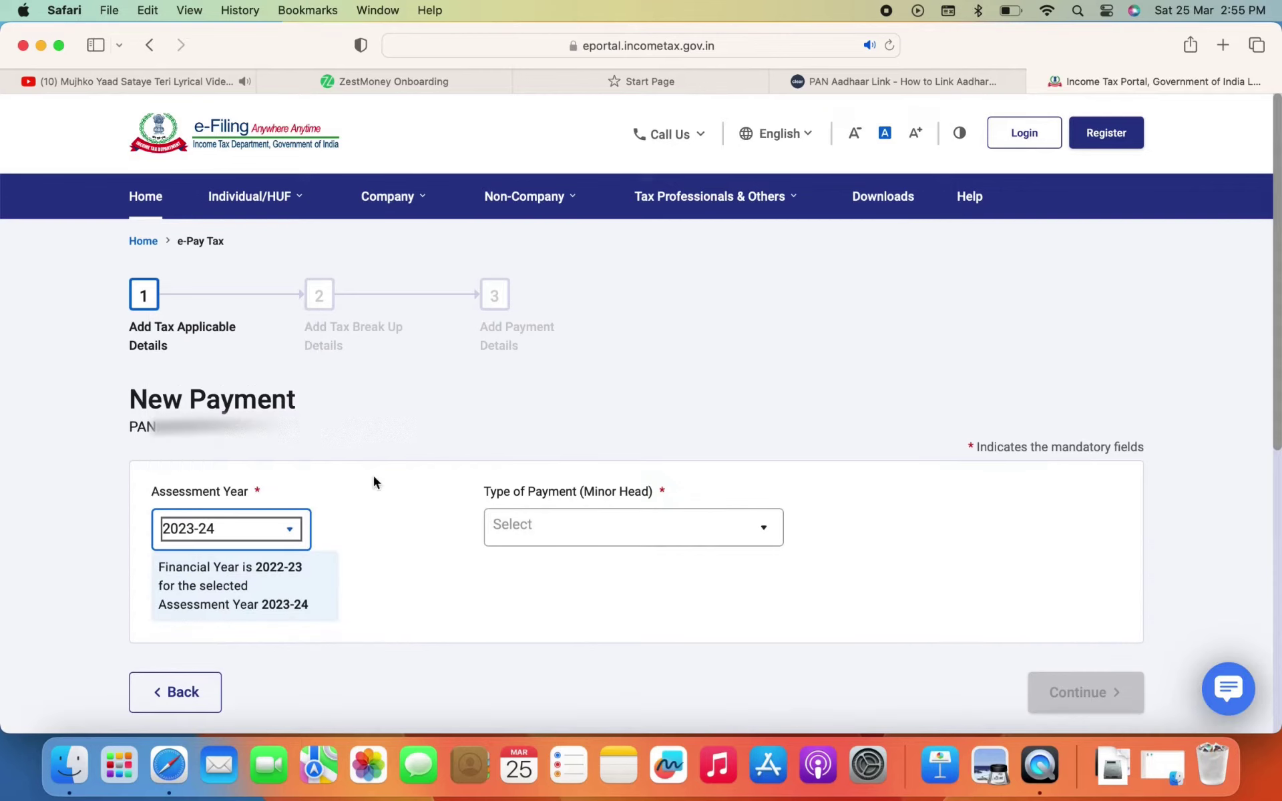
{"action": "left_click", "coordinate": [662, 534]}
{"action": "left_click", "coordinate": [653, 372]}
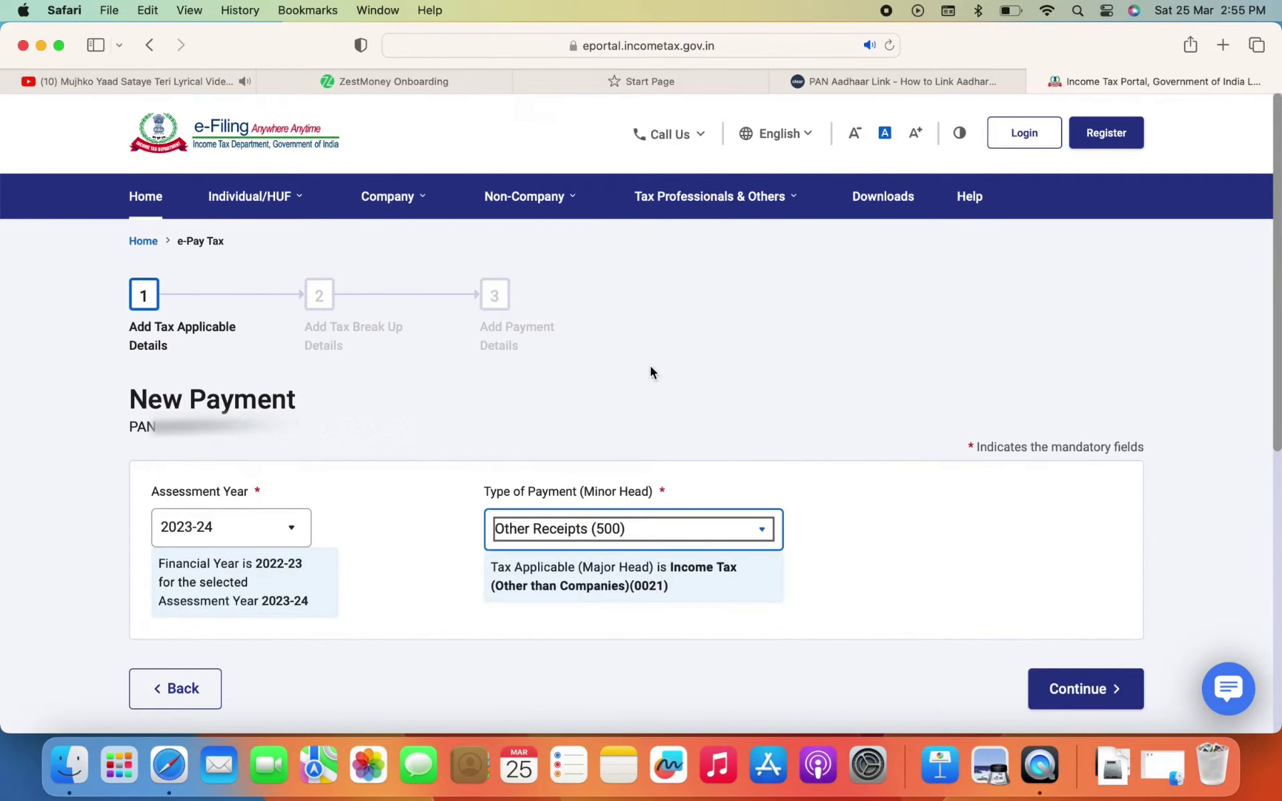
Continue past the ₹1,000 tax break-up to the payment details step
{"action": "scroll", "coordinate": [1057, 694], "scroll_direction": "down", "scroll_amount": 3}
{"action": "left_click", "coordinate": [1076, 575]}
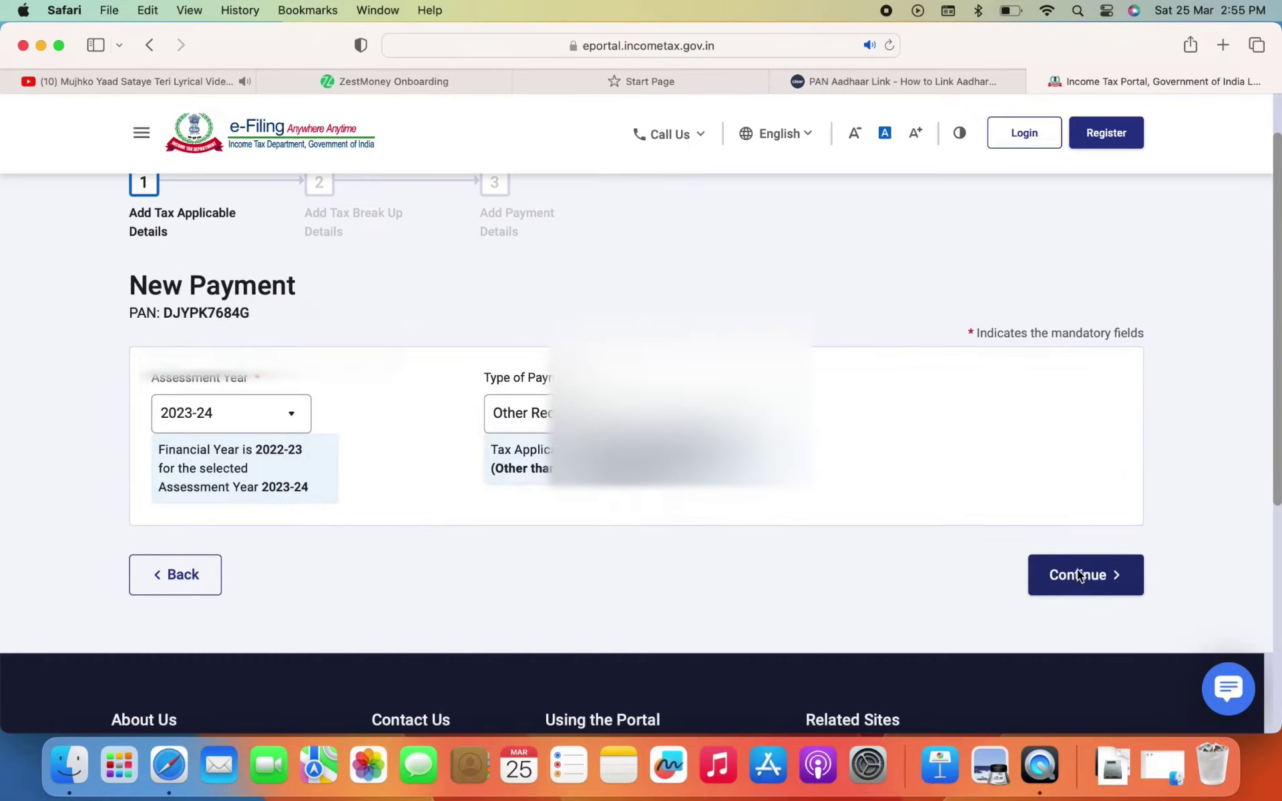
{"action": "scroll", "coordinate": [703, 555], "scroll_direction": "down", "scroll_amount": 10}
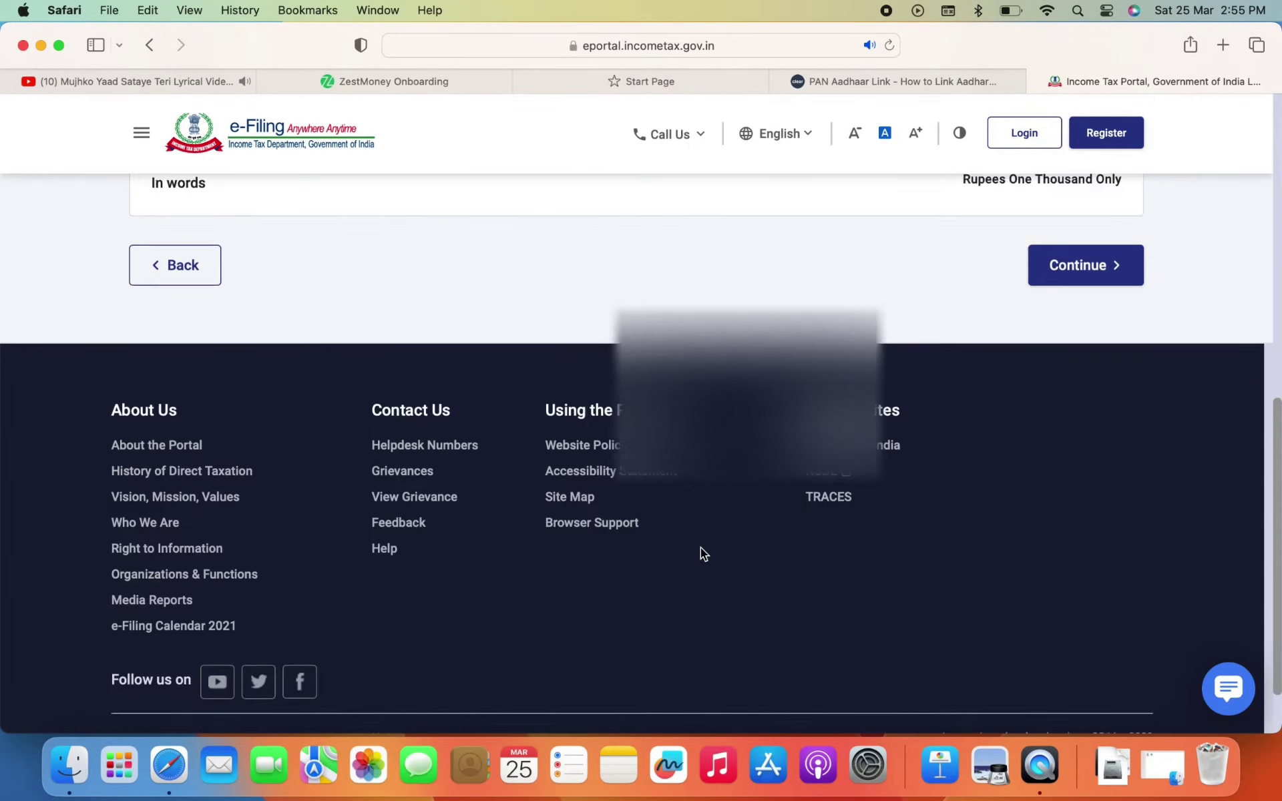
{"action": "scroll", "coordinate": [701, 550], "scroll_direction": "up", "scroll_amount": 5}
{"action": "left_click", "coordinate": [1085, 519]}
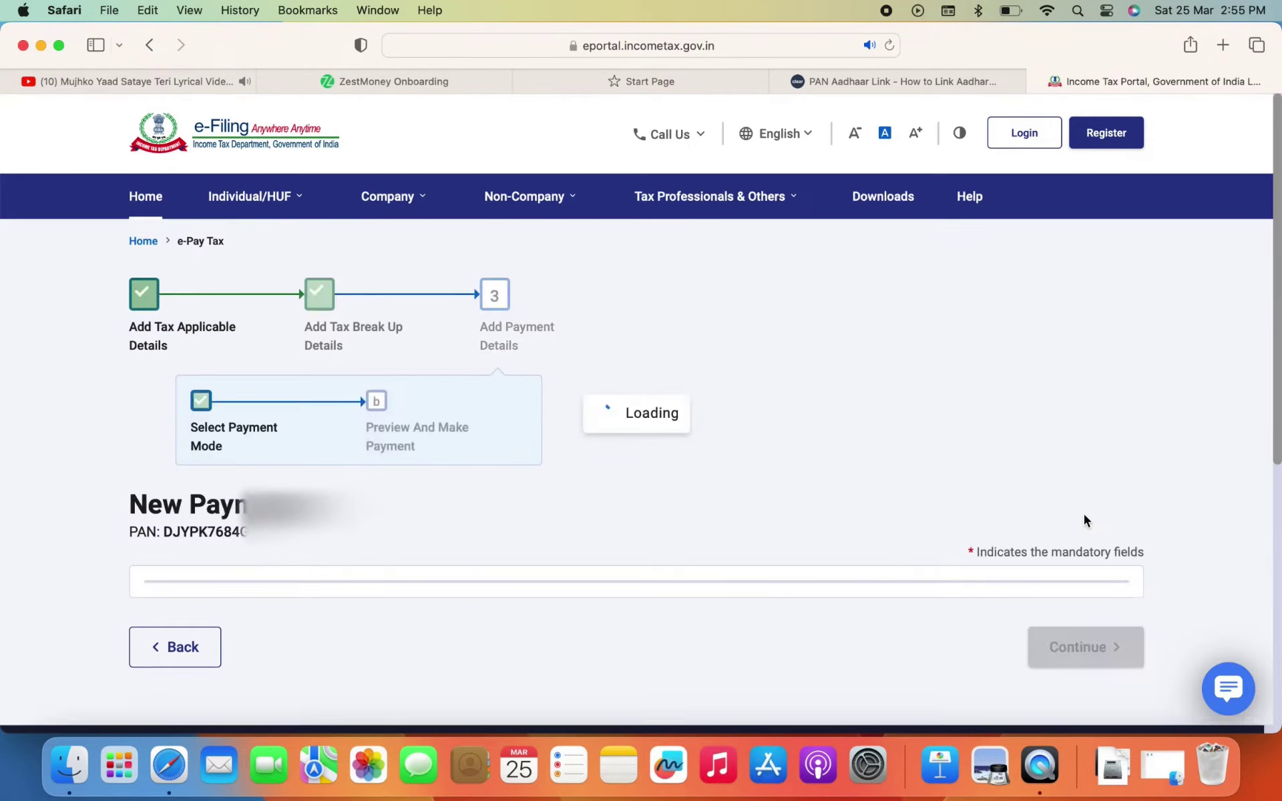
{"action": "scroll", "coordinate": [728, 501], "scroll_direction": "down", "scroll_amount": 2}
{"action": "scroll", "coordinate": [723, 505], "scroll_direction": "down", "scroll_amount": 3}
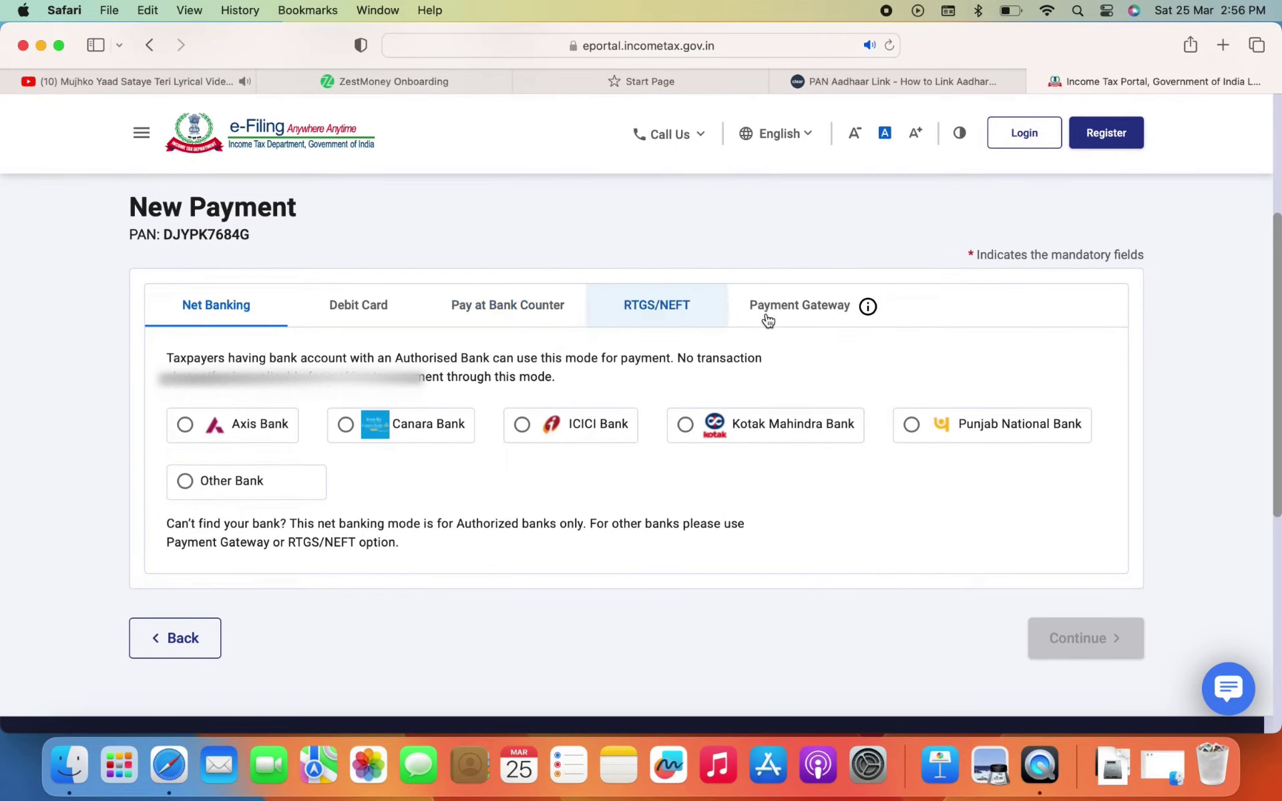
Choose Federal Bank as the payment gateway and go to the payment preview
{"action": "left_click", "coordinate": [794, 305]}
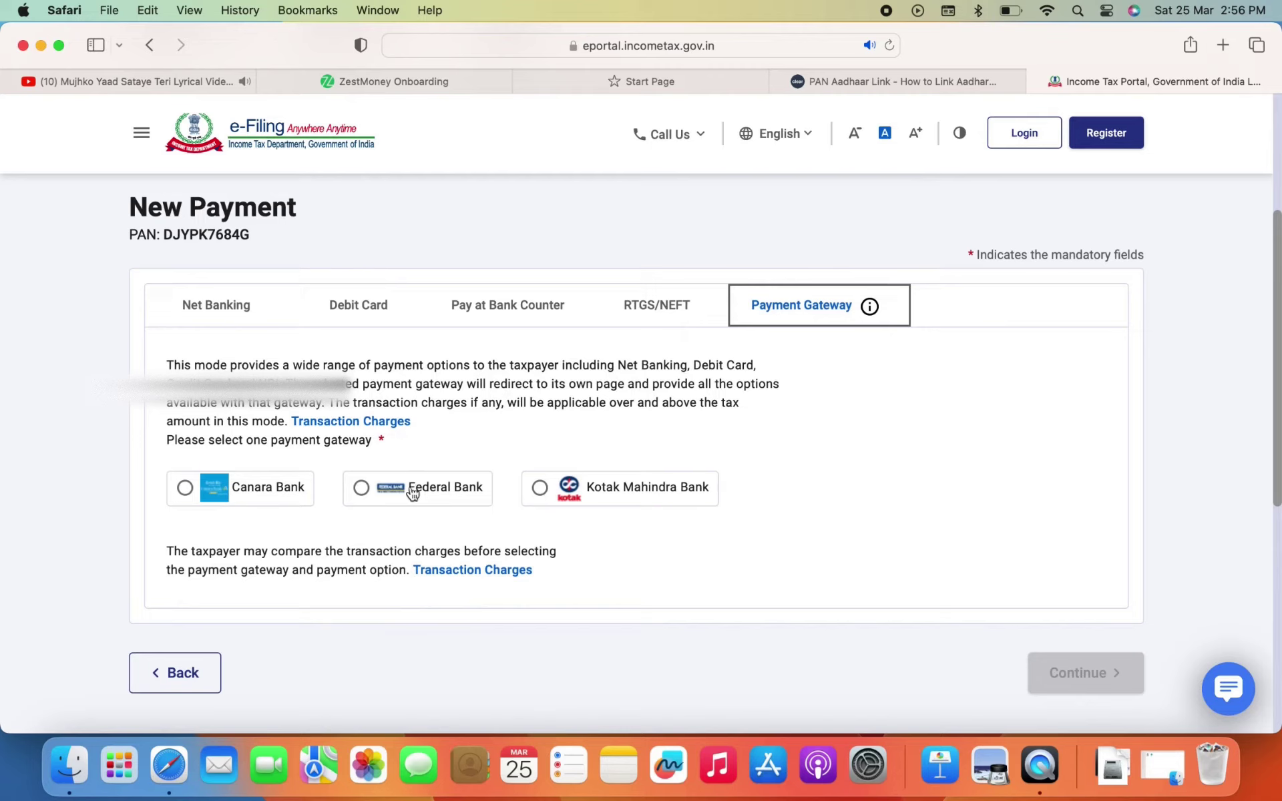
{"action": "left_click", "coordinate": [364, 490]}
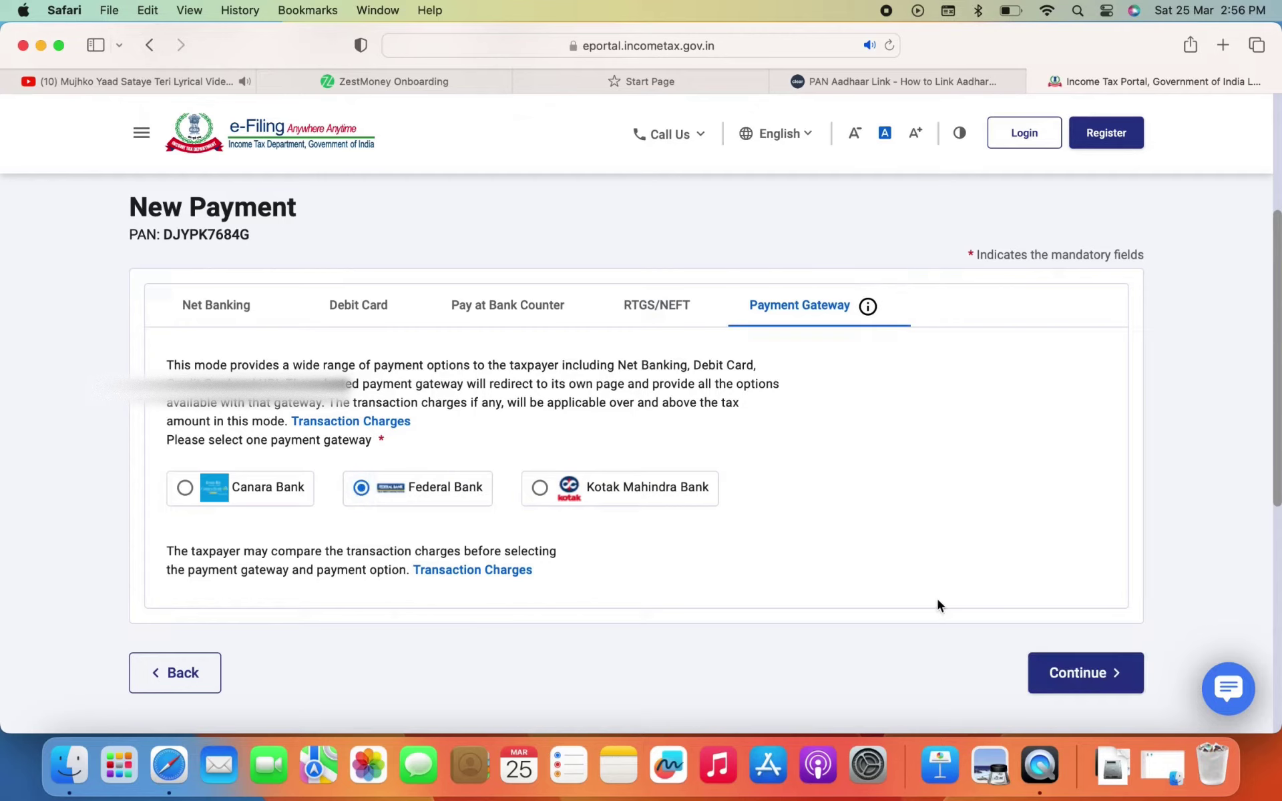
{"action": "left_click", "coordinate": [1079, 667]}
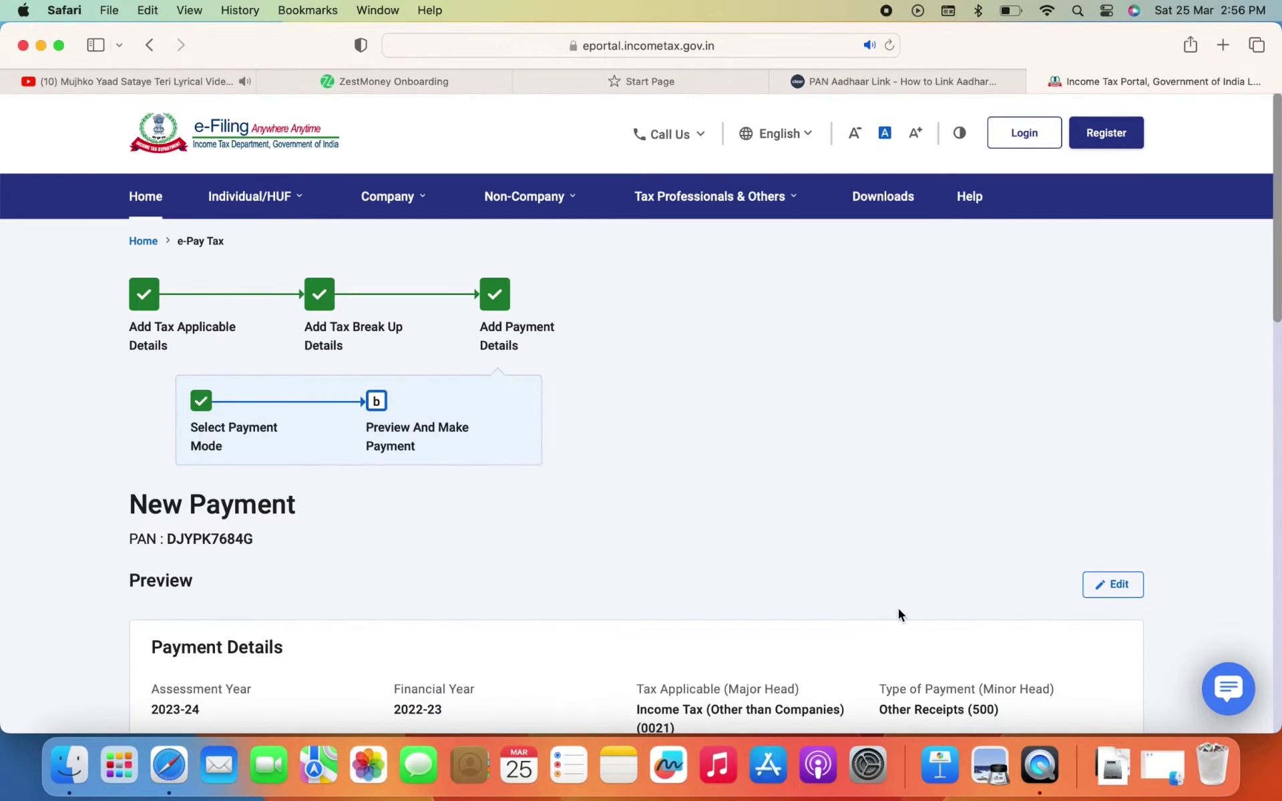
{"action": "scroll", "coordinate": [898, 614], "scroll_direction": "down", "scroll_amount": 12}
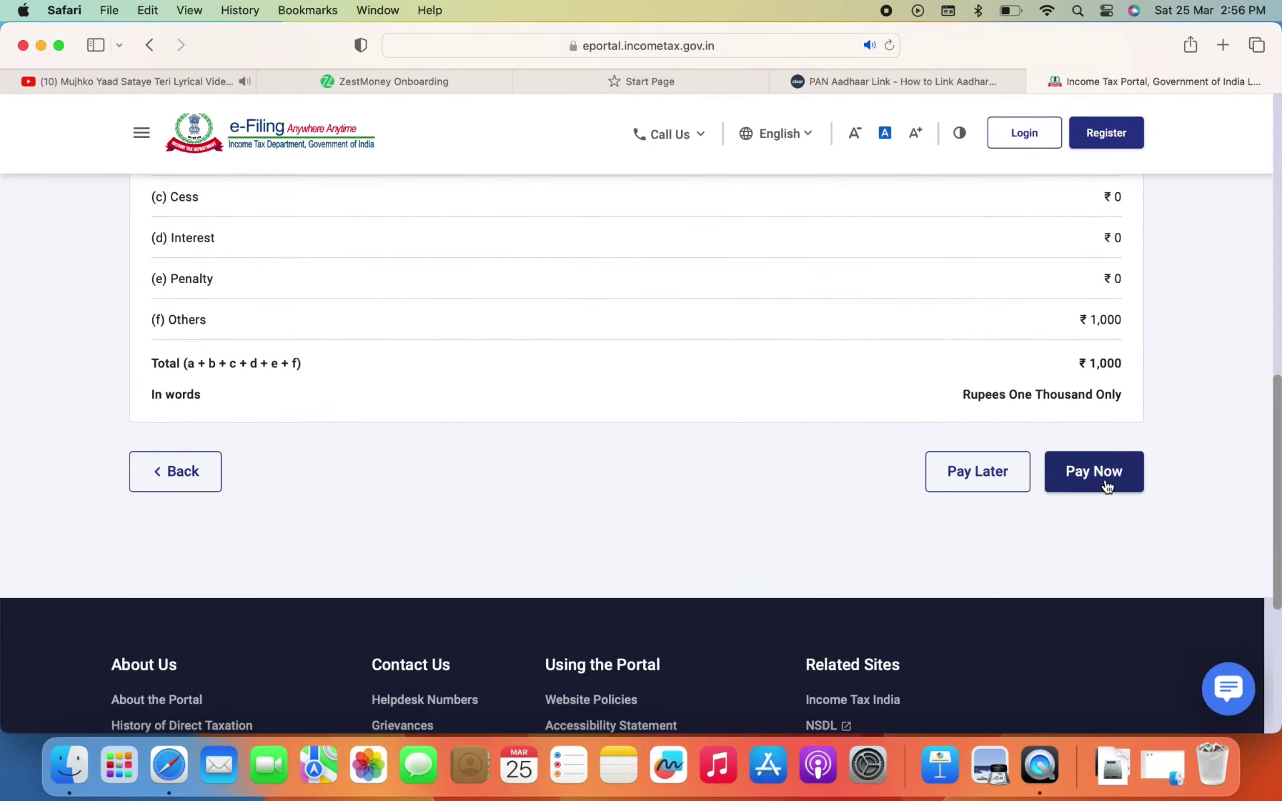
Pay the ₹1,000 challan now, accept the terms, and submit it to the bank
{"action": "left_click", "coordinate": [1106, 485]}
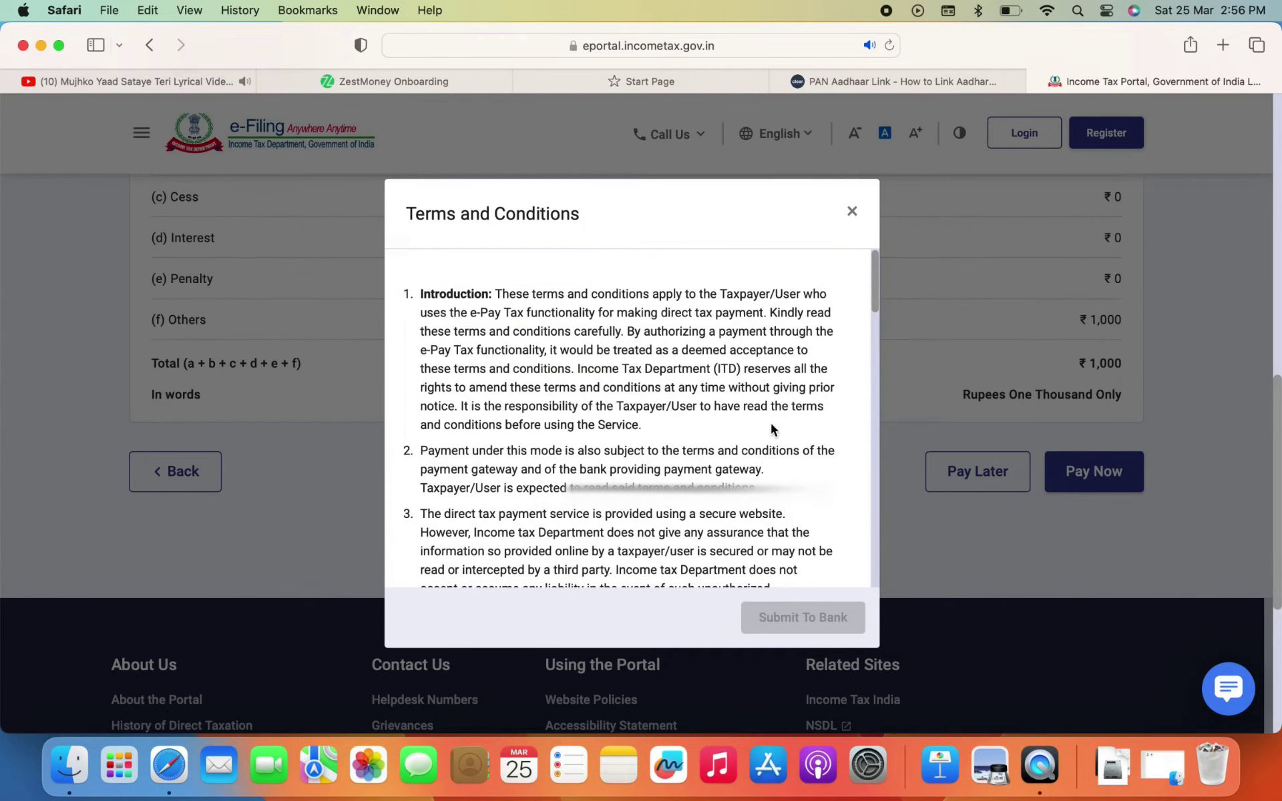
{"action": "scroll", "coordinate": [772, 430], "scroll_direction": "down", "scroll_amount": 15}
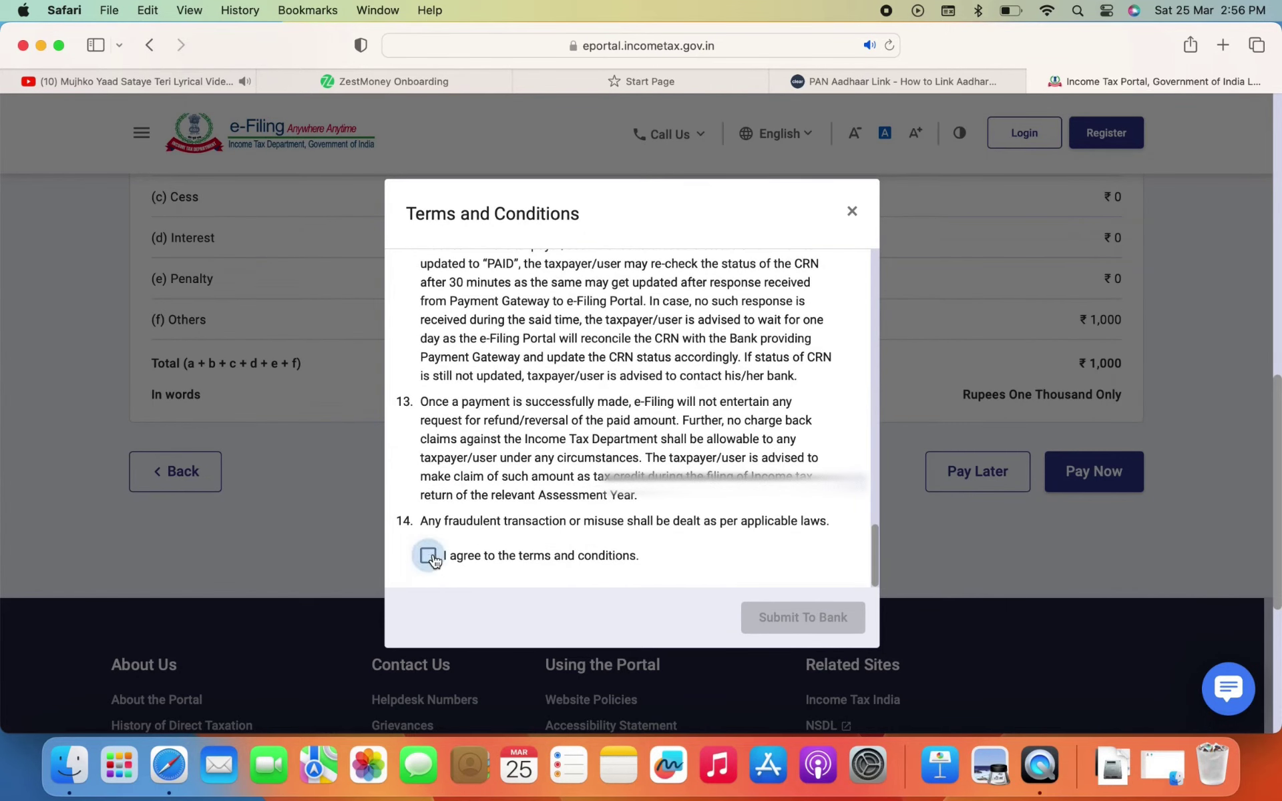
{"action": "left_click", "coordinate": [428, 556]}
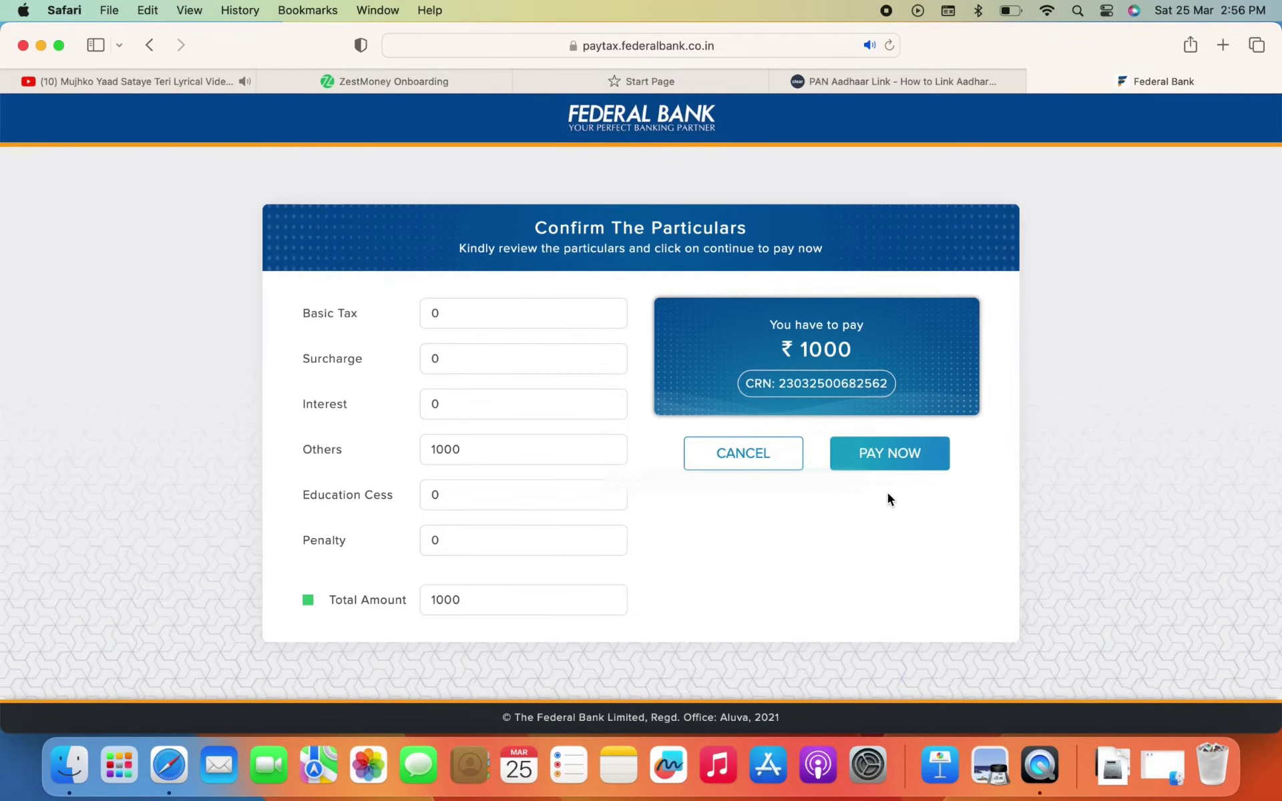
{"action": "left_click", "coordinate": [899, 450]}
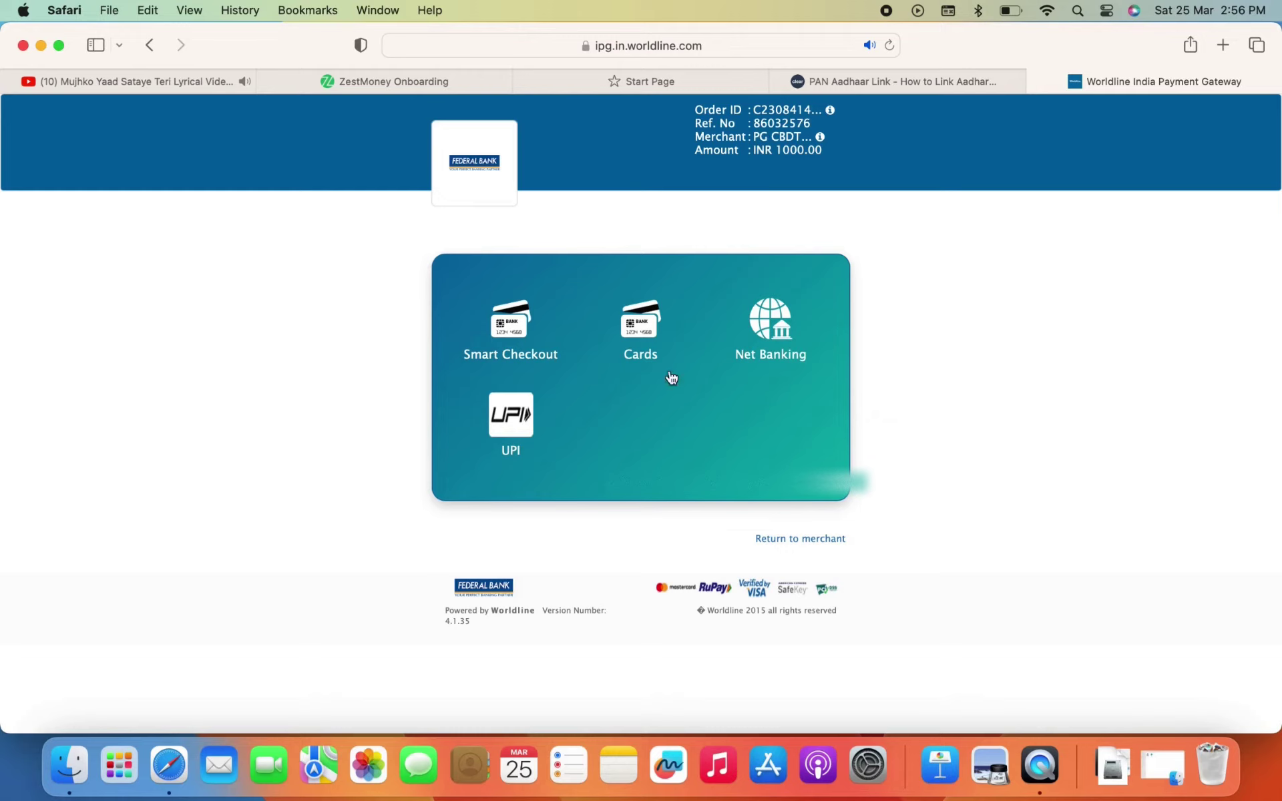
Choose UPI on the Worldline gateway, enter the payer's UPI ID, and verify it
{"action": "left_click", "coordinate": [524, 415]}
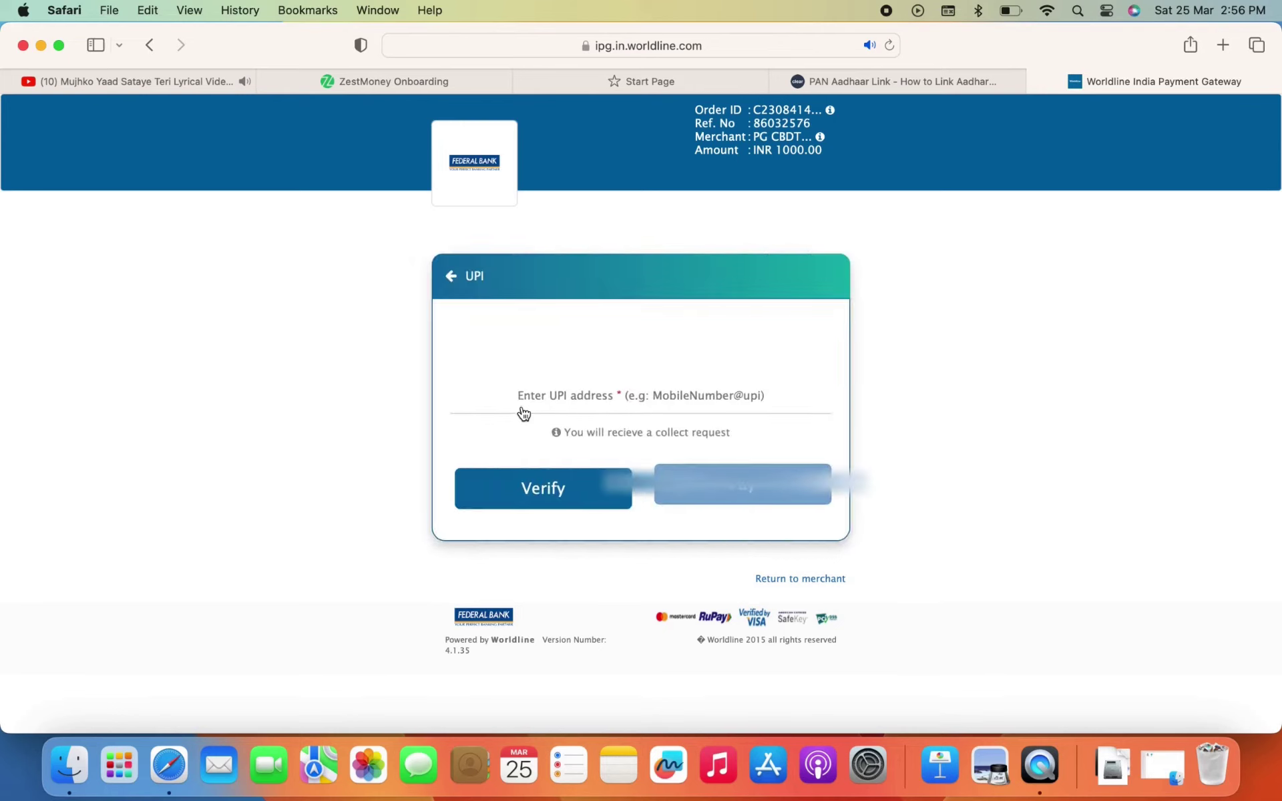
{"action": "left_click", "coordinate": [575, 404]}
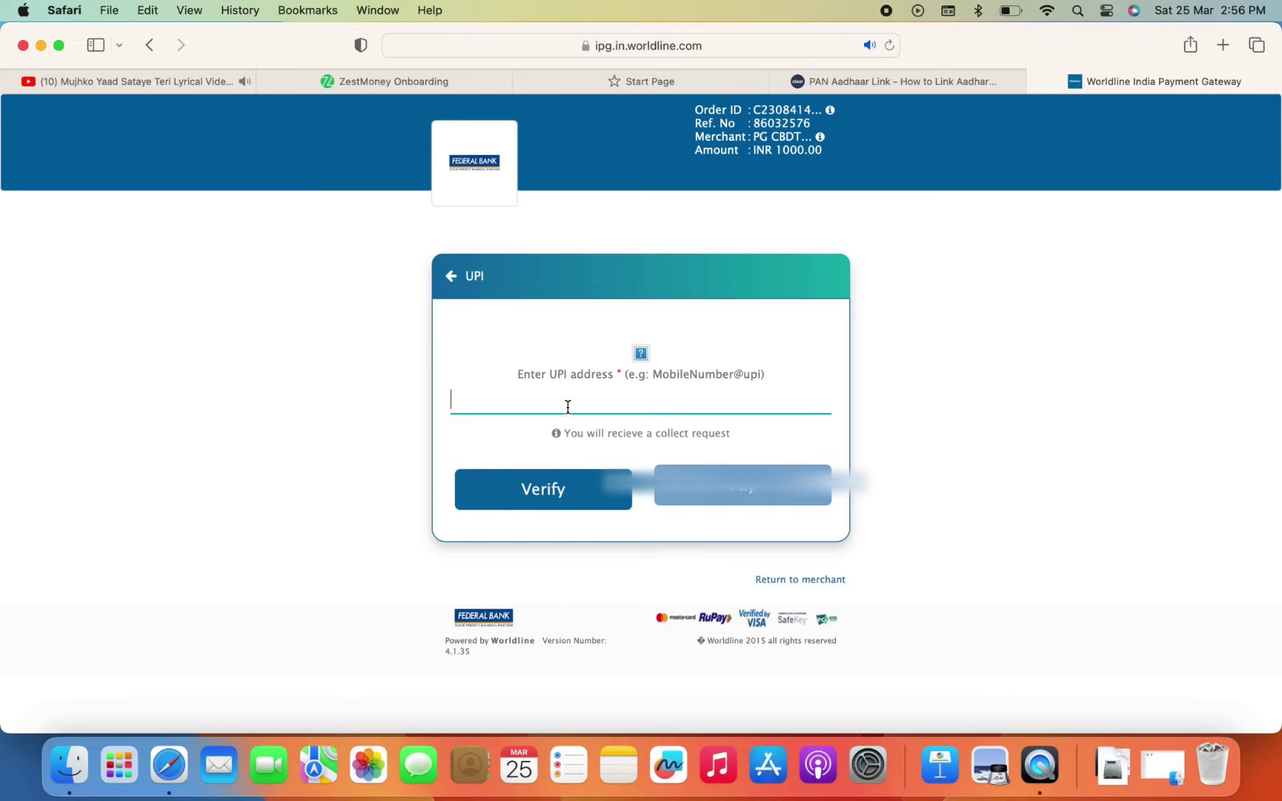
{"action": "type", "text": "kulv"}
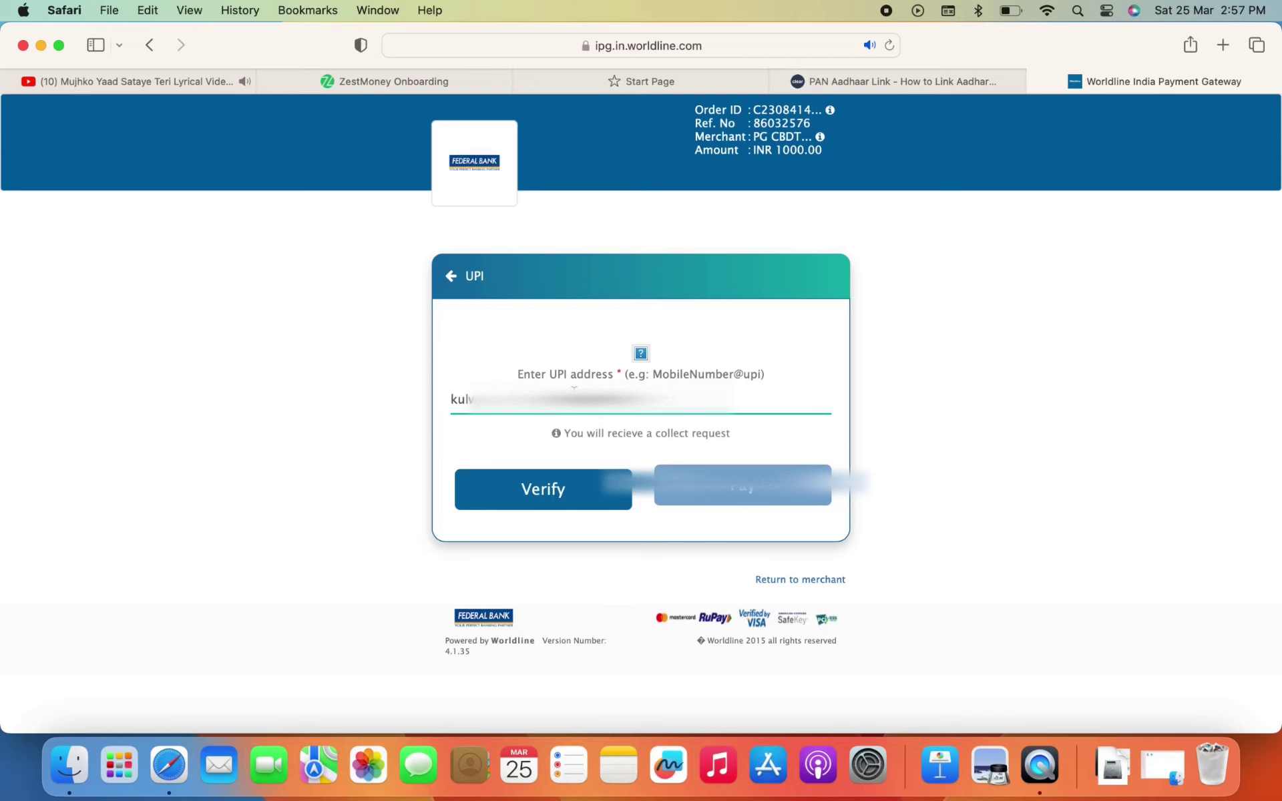
{"action": "left_click", "coordinate": [567, 472]}
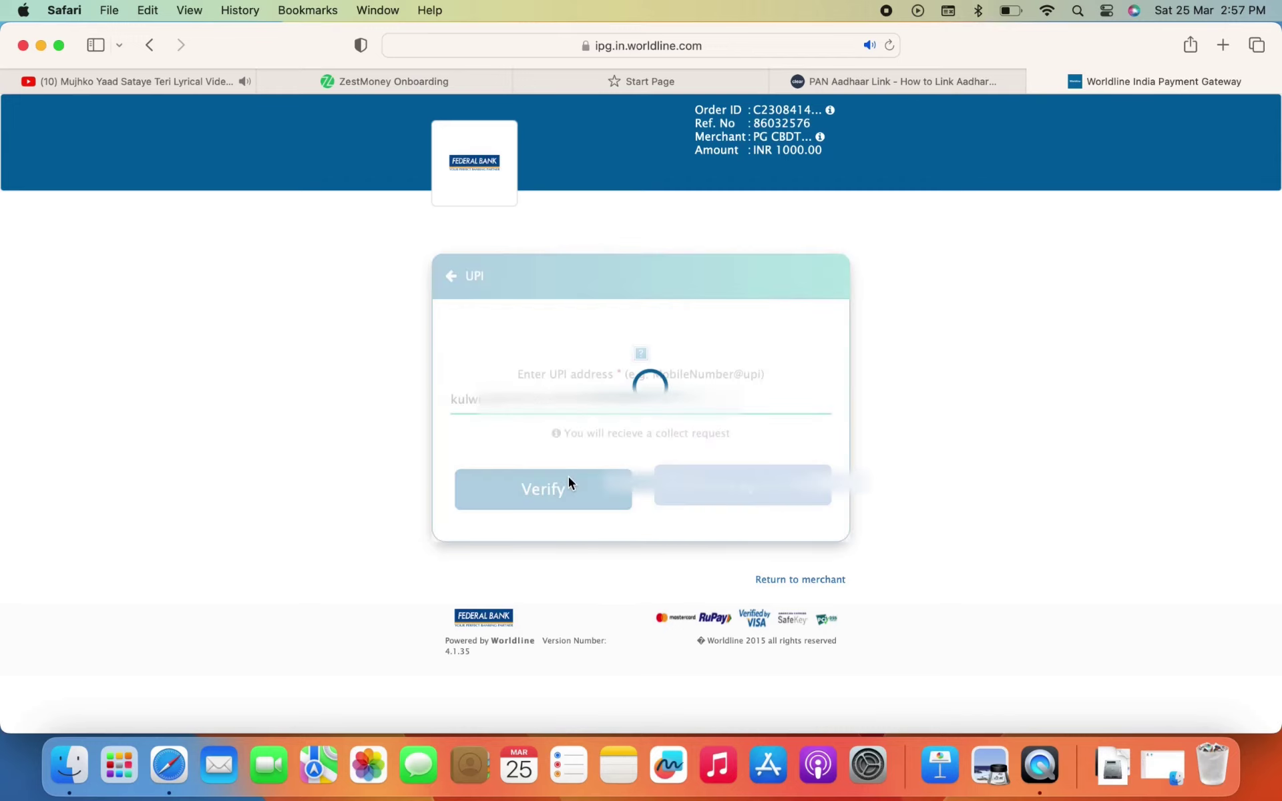